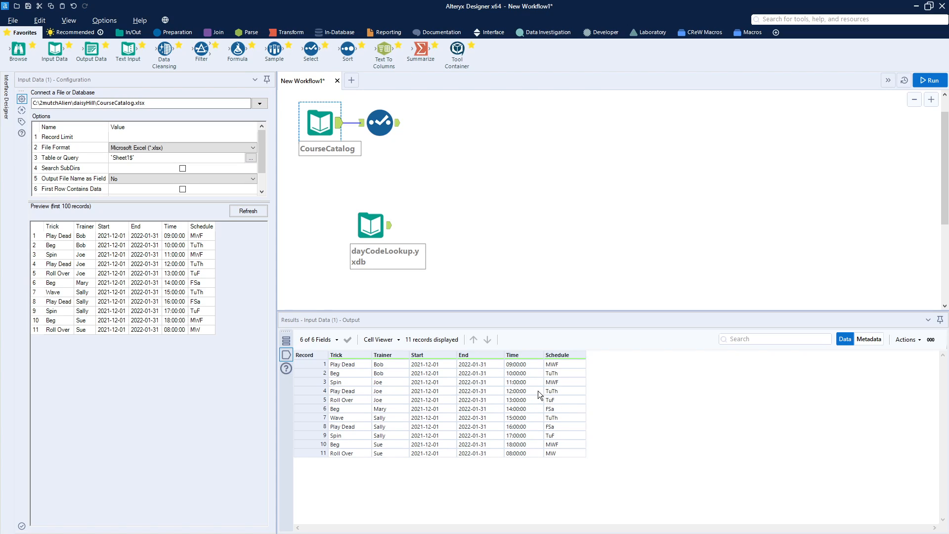
Show the dayCodeLookup.yxdb input's data and move that input closer beneath the Select tool.
{"action": "left_click", "coordinate": [371, 225]}
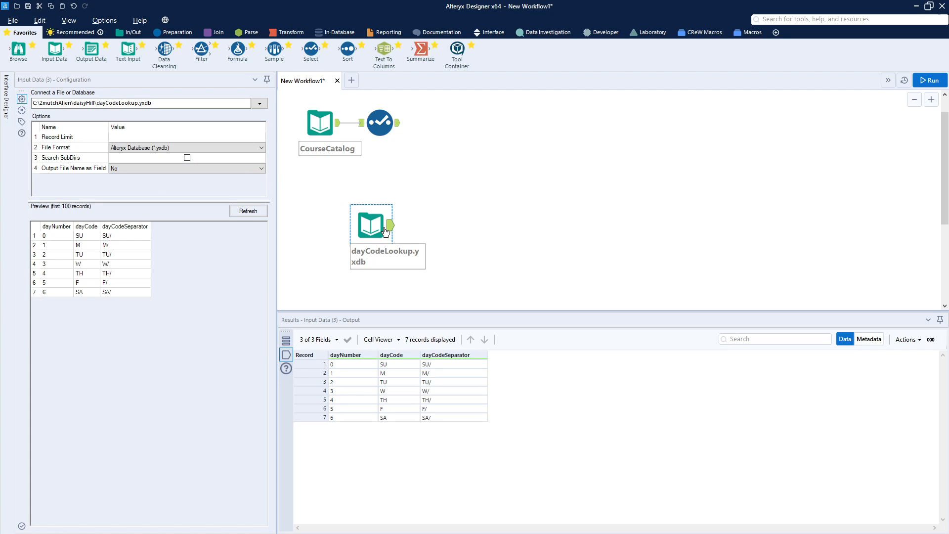
{"action": "left_click_drag", "start_coordinate": [374, 236], "coordinate": [390, 201]}
{"action": "left_click", "coordinate": [320, 124], "text": "ctrl"}
Add a Find Replace tool after the Select tool and connect the dayCodeLookup input to its replace anchor.
{"action": "left_click", "coordinate": [218, 32]}
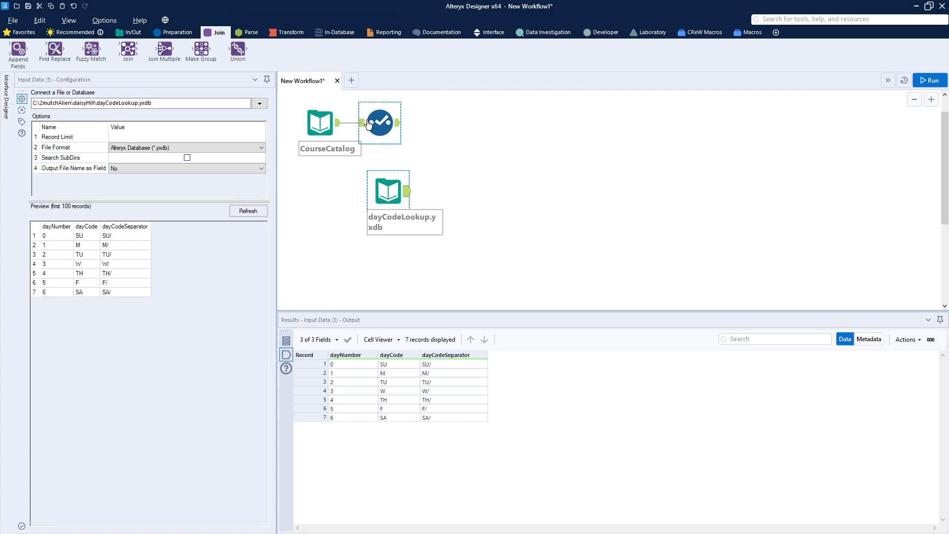
{"action": "left_click", "coordinate": [26, 31]}
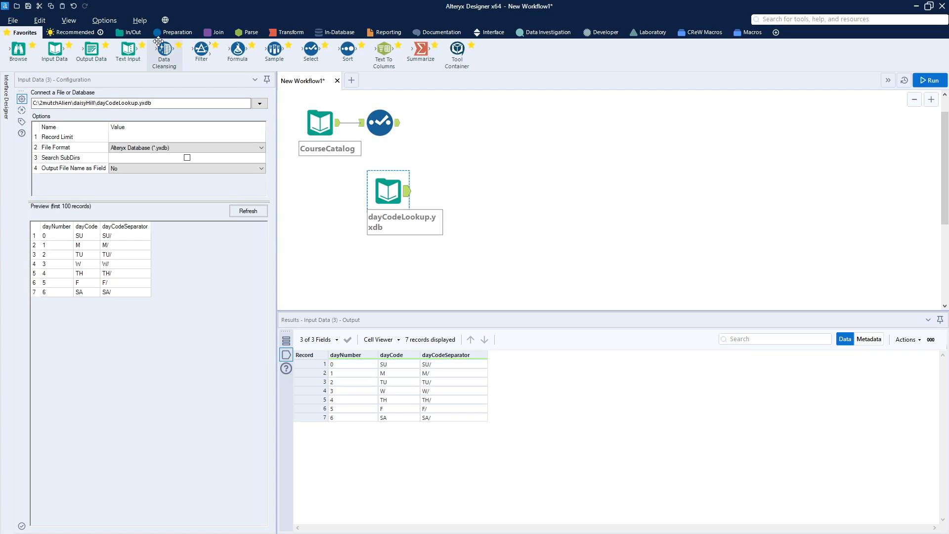
{"action": "left_click", "coordinate": [214, 34]}
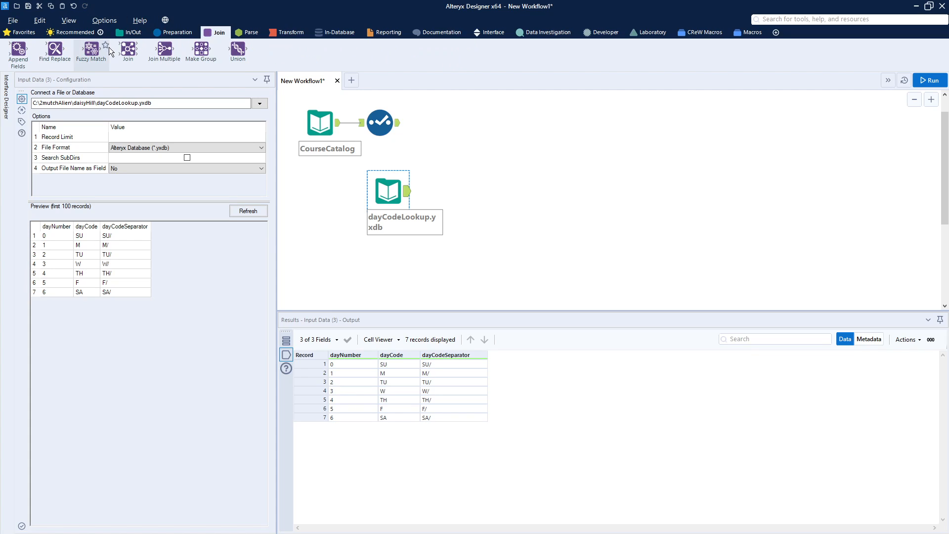
{"action": "left_click_drag", "start_coordinate": [55, 54], "coordinate": [459, 129]}
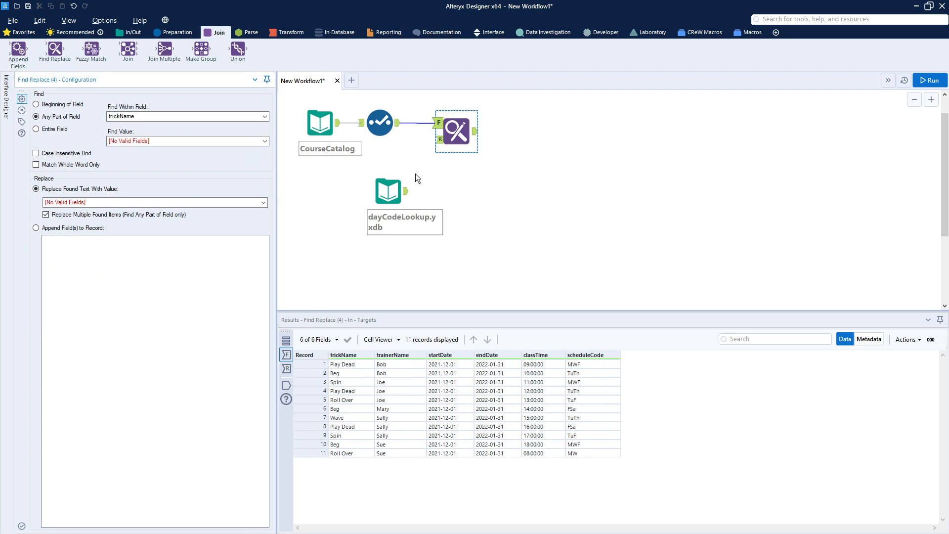
{"action": "left_click_drag", "start_coordinate": [409, 193], "coordinate": [448, 140]}
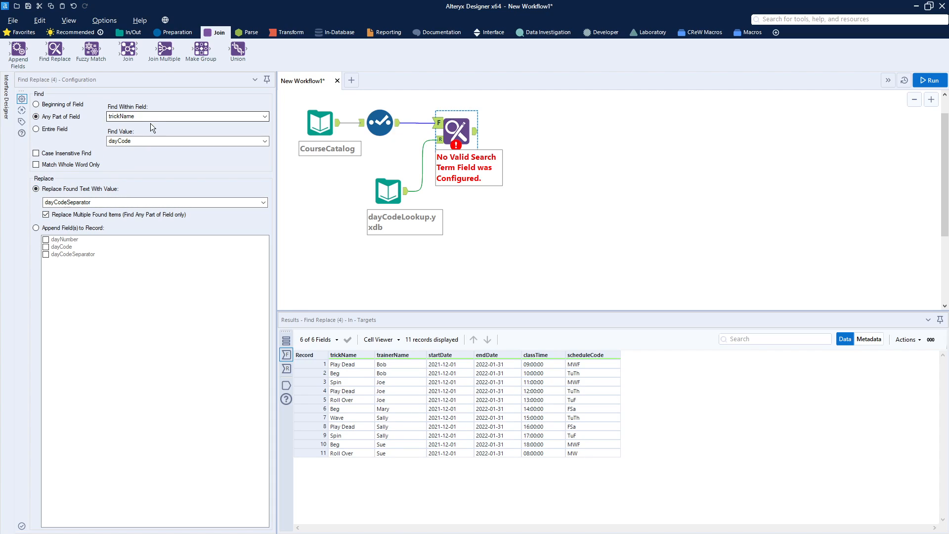
Configure Find Replace to search scheduleCode for dayCode with Case Insensitive Find, and run the workflow to view its output.
{"action": "left_click", "coordinate": [162, 117]}
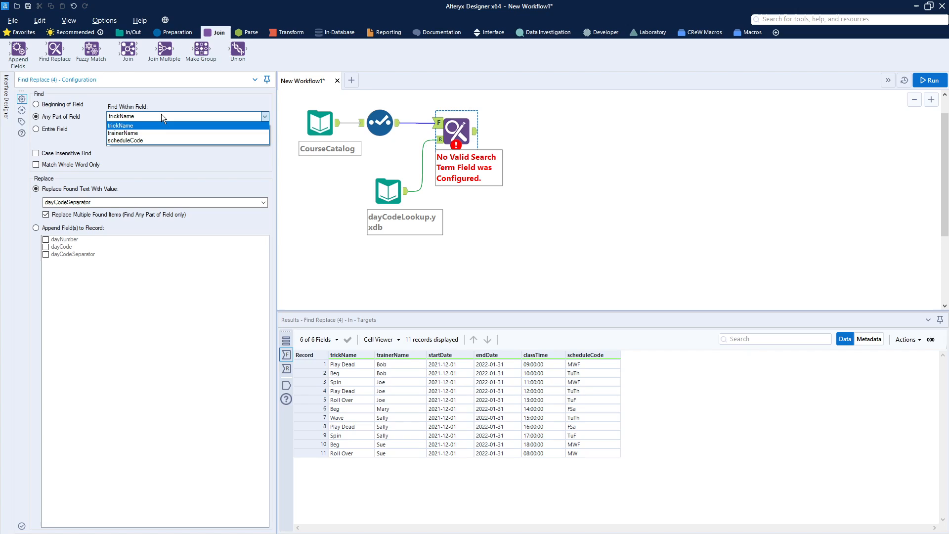
{"action": "left_click", "coordinate": [153, 141]}
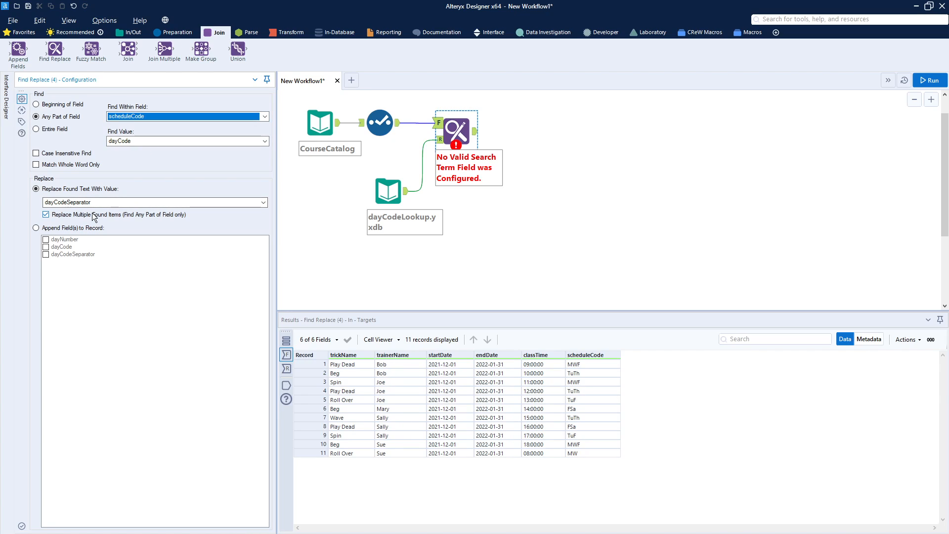
{"action": "left_click", "coordinate": [174, 142]}
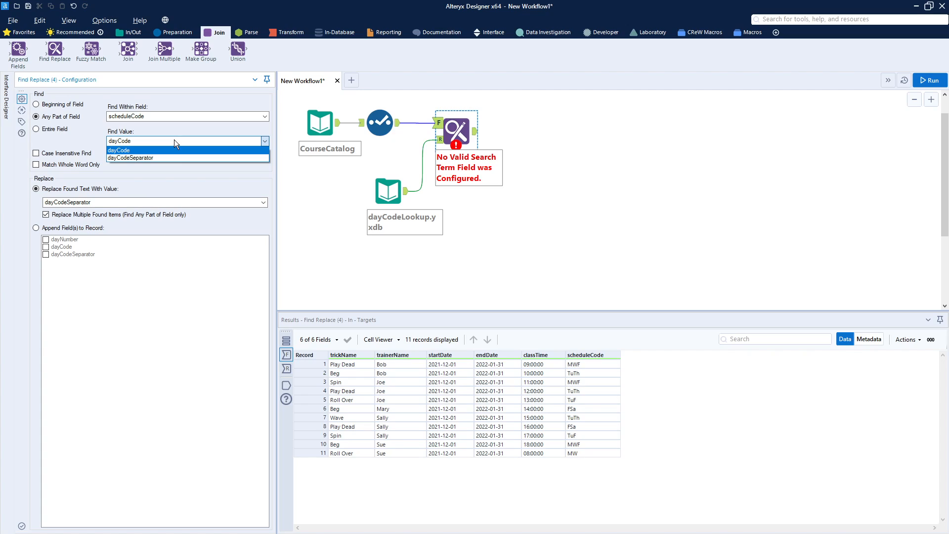
{"action": "left_click", "coordinate": [82, 138]}
{"action": "left_click", "coordinate": [37, 153]}
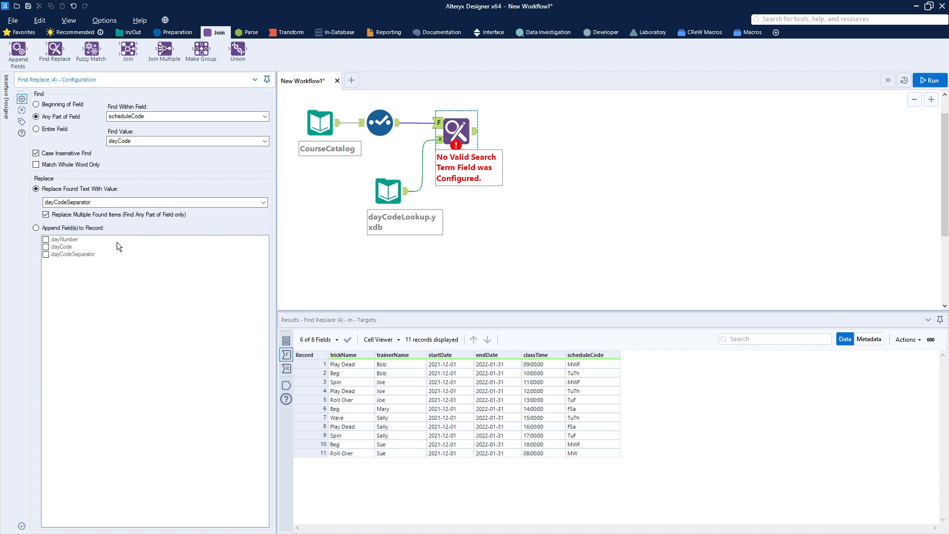
{"action": "left_click", "coordinate": [920, 82]}
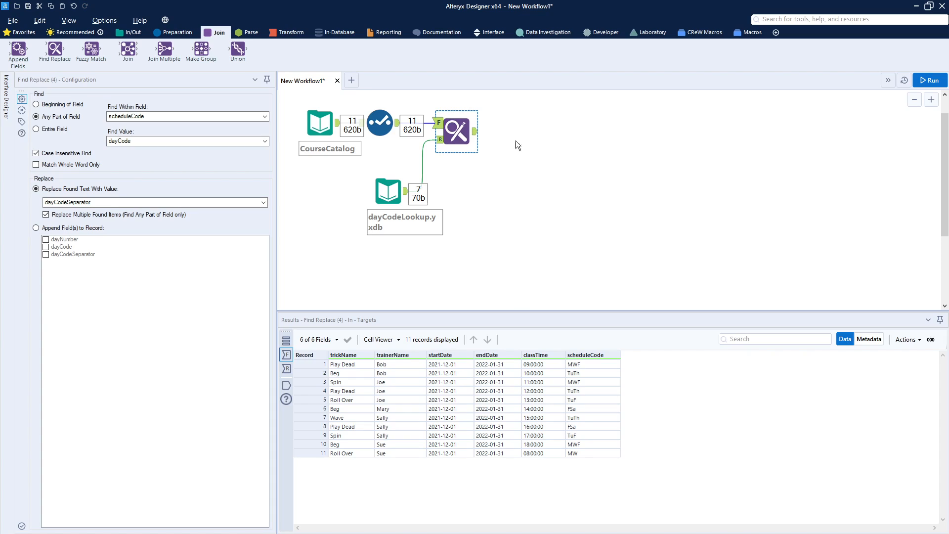
{"action": "left_click", "coordinate": [476, 134]}
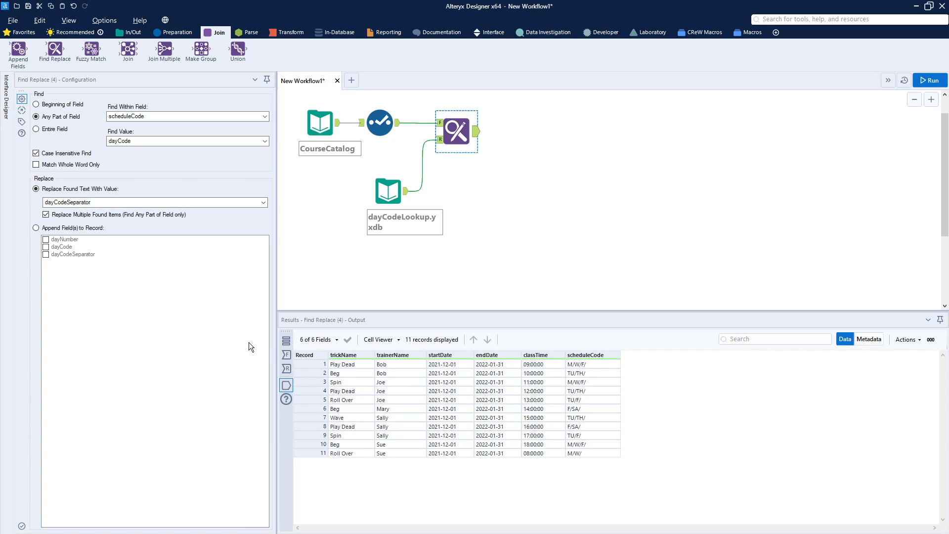
Add a Generate Rows tool after the Find Replace tool, connect the two, and display its input data.
{"action": "left_click", "coordinate": [174, 35]}
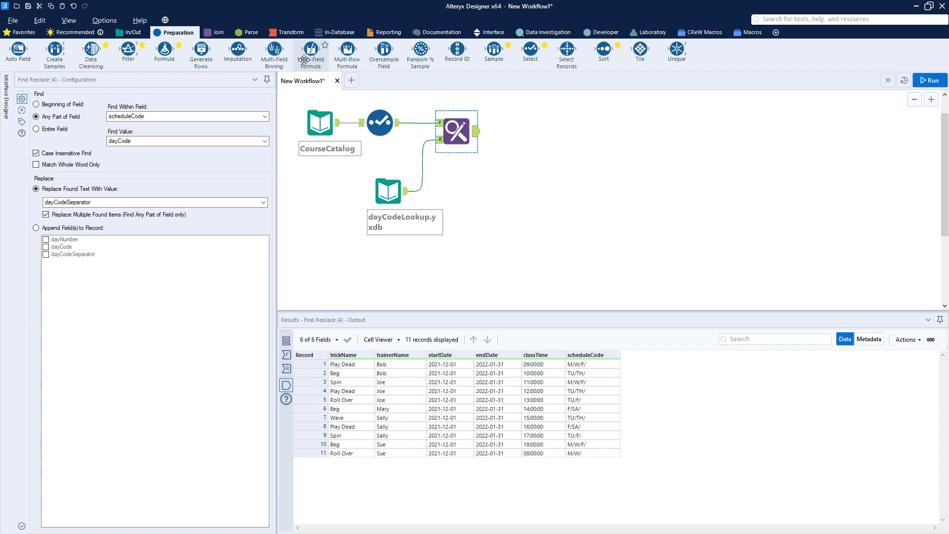
{"action": "left_click_drag", "start_coordinate": [200, 49], "coordinate": [518, 132]}
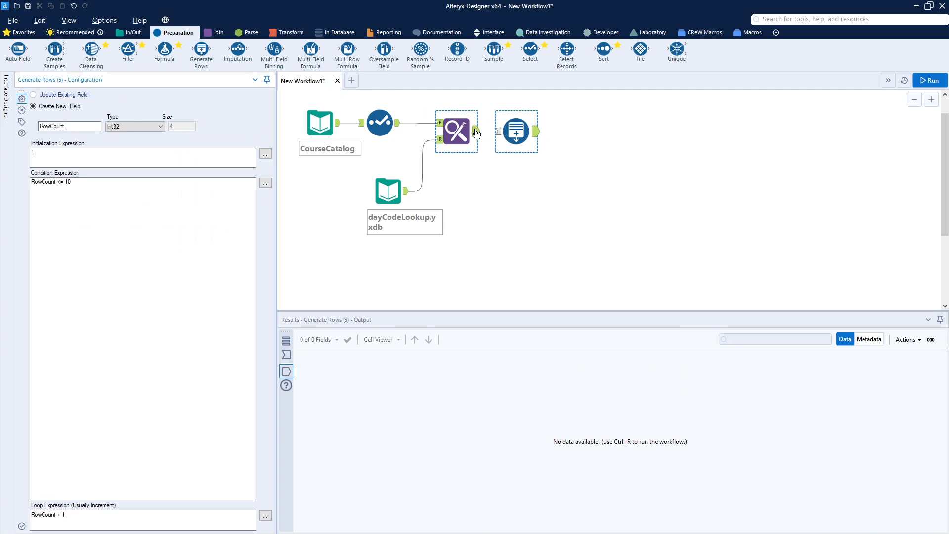
{"action": "left_click", "coordinate": [499, 132]}
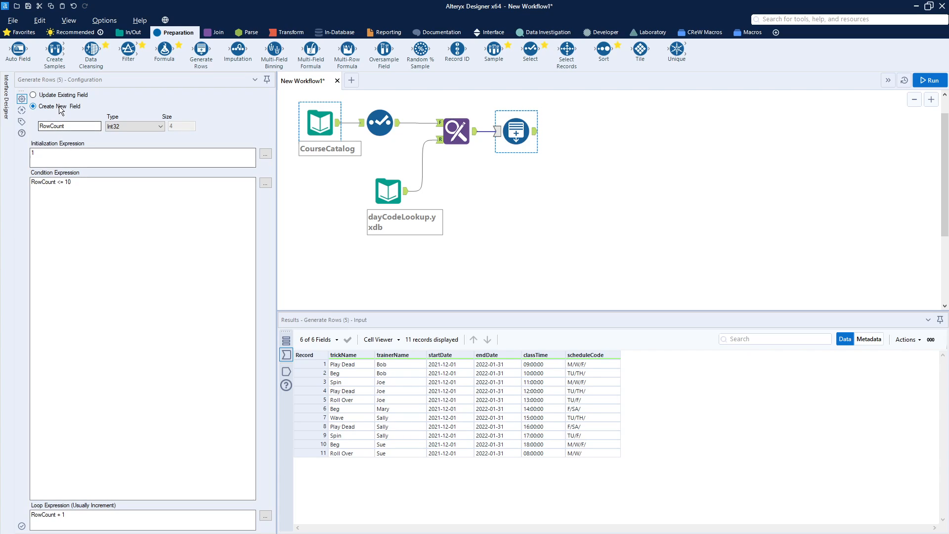
Name the new Generate Rows field calendarDate and set its type to Date.
{"action": "double_click", "coordinate": [89, 127]}
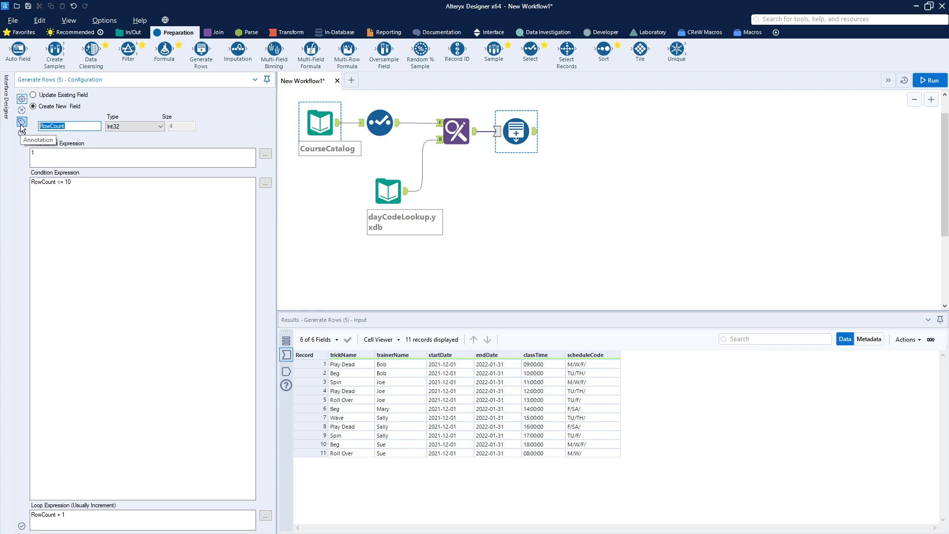
{"action": "type", "text": "cl"}
{"action": "key", "text": "BackSpace"}
{"action": "type", "text": "classD"}
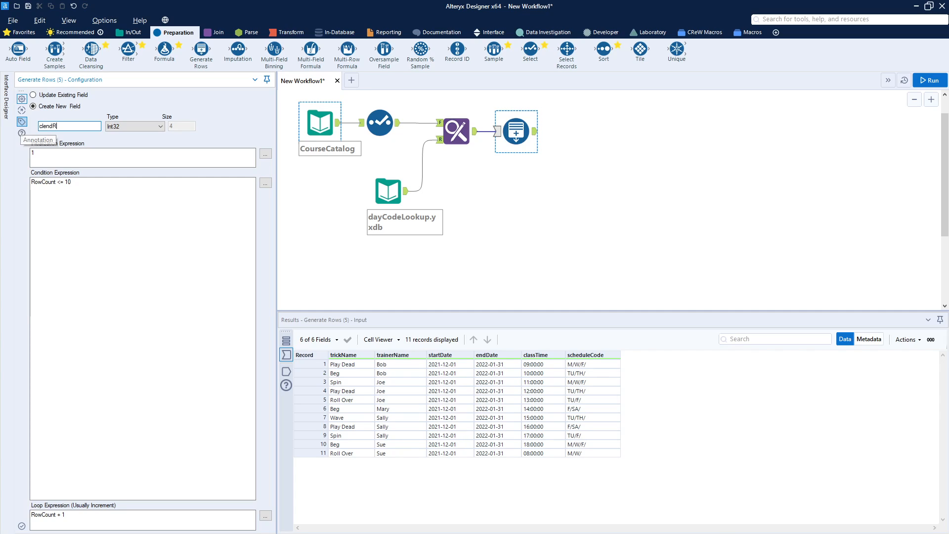
{"action": "key", "text": "BackSpace"}
{"action": "key", "text": "BackSpace"}
{"action": "key", "text": "BackSpace"}
{"action": "key", "text": "BackSpace"}
{"action": "type", "text": "A"}
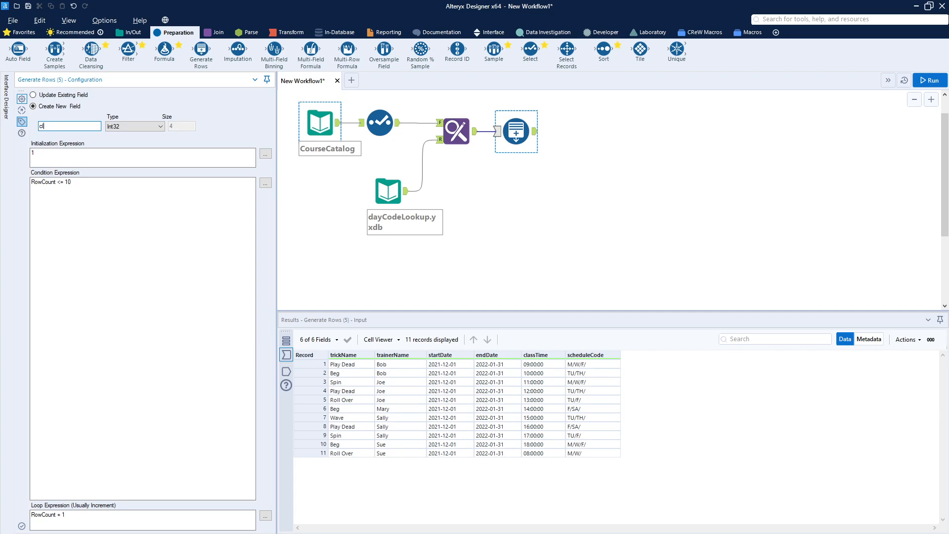
{"action": "type", "text": "a;sDate"}
{"action": "key", "text": "BackSpace"}
{"action": "key", "text": "BackSpace"}
{"action": "key", "text": "BackSpace"}
{"action": "key", "text": "BackSpace"}
{"action": "key", "text": "BackSpace"}
{"action": "type", "text": "em"}
{"action": "key", "text": "BackSpace"}
{"action": "key", "text": "BackSpace"}
{"action": "type", "text": "endarDate"}
{"action": "key", "text": "shift+Tab"}
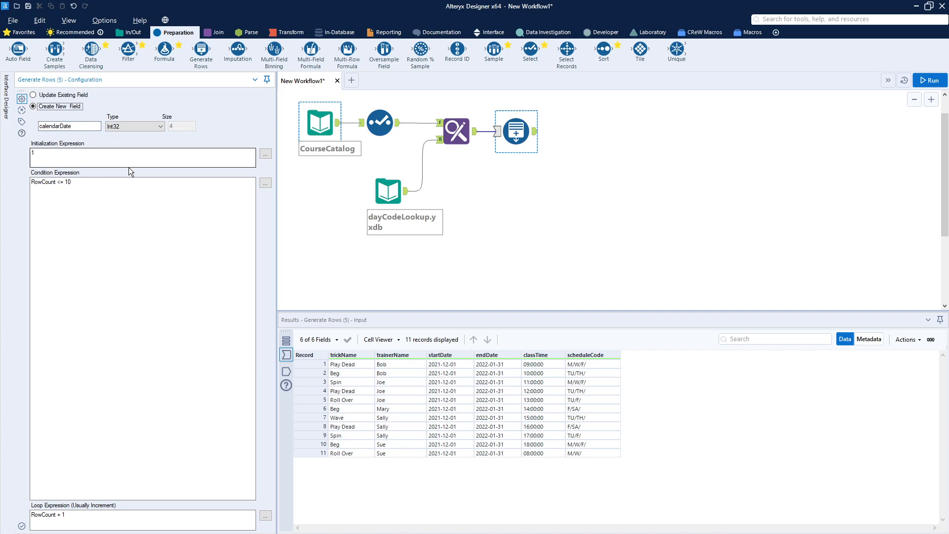
{"action": "left_click", "coordinate": [129, 125]}
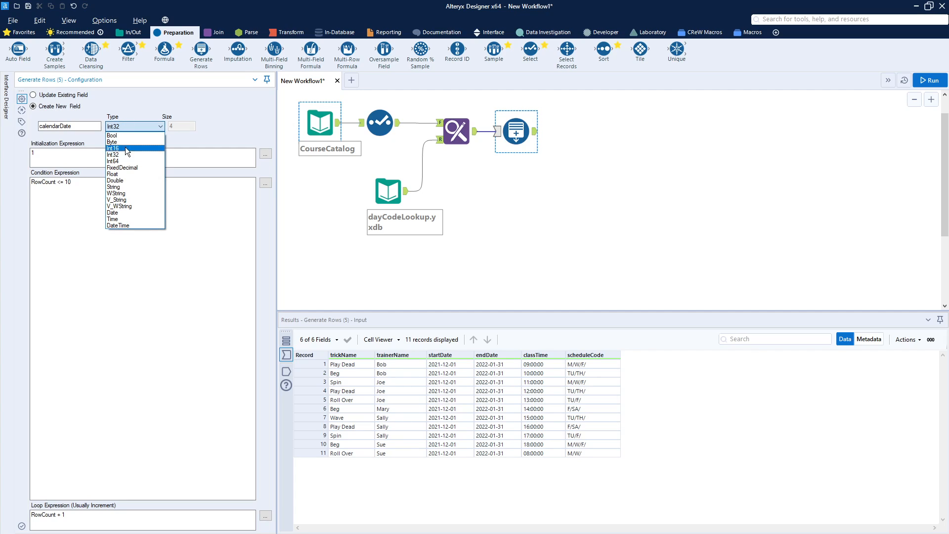
{"action": "left_click", "coordinate": [123, 215]}
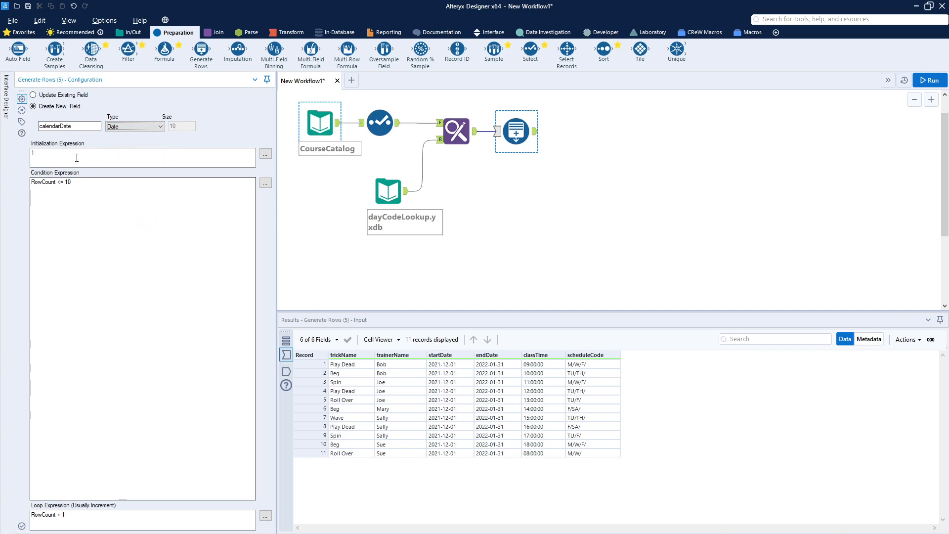
Replace the Generate Rows initialization expression with [startDate] using the formula editor.
{"action": "key", "text": "Tab"}
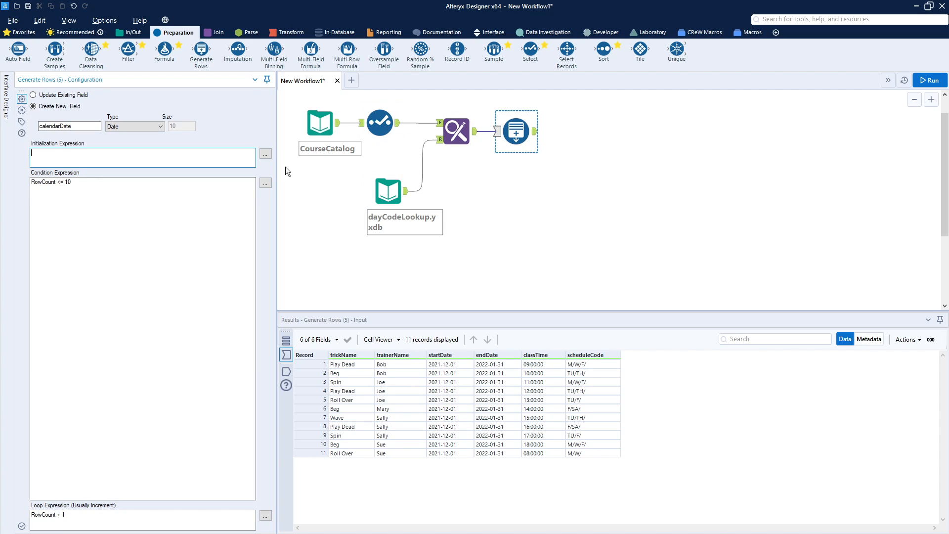
{"action": "left_click", "coordinate": [265, 154]}
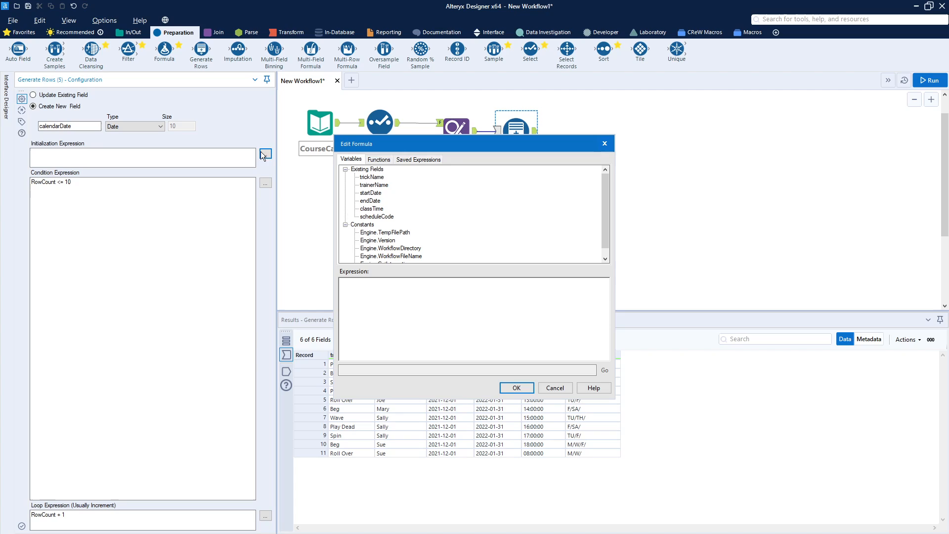
{"action": "left_click", "coordinate": [369, 194]}
{"action": "double_click", "coordinate": [370, 194]}
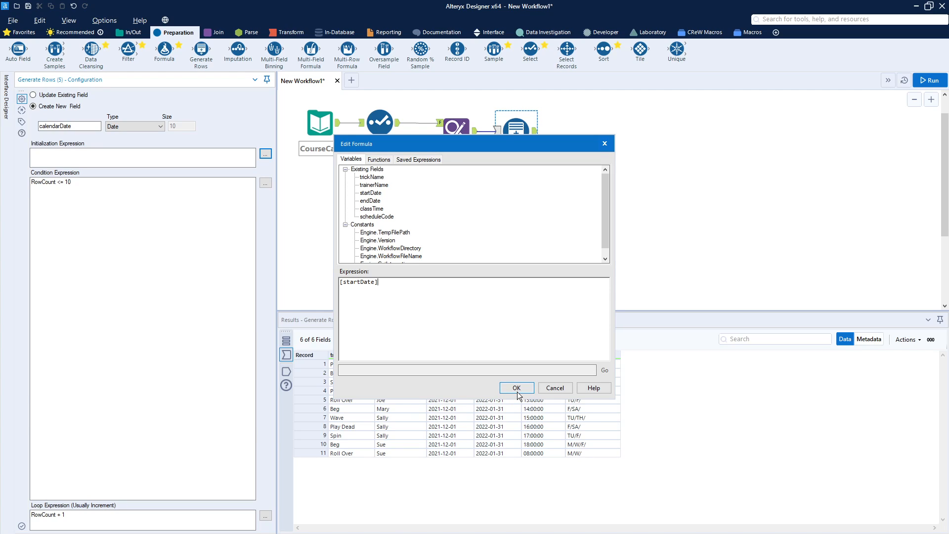
{"action": "left_click", "coordinate": [515, 389]}
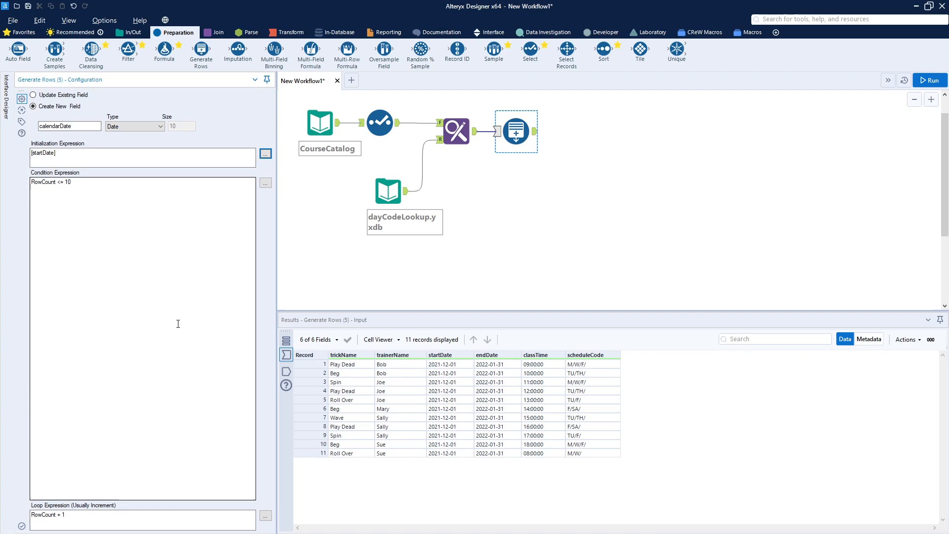
Clear the default condition and loop expressions of the Generate Rows tool.
{"action": "left_click", "coordinate": [93, 182]}
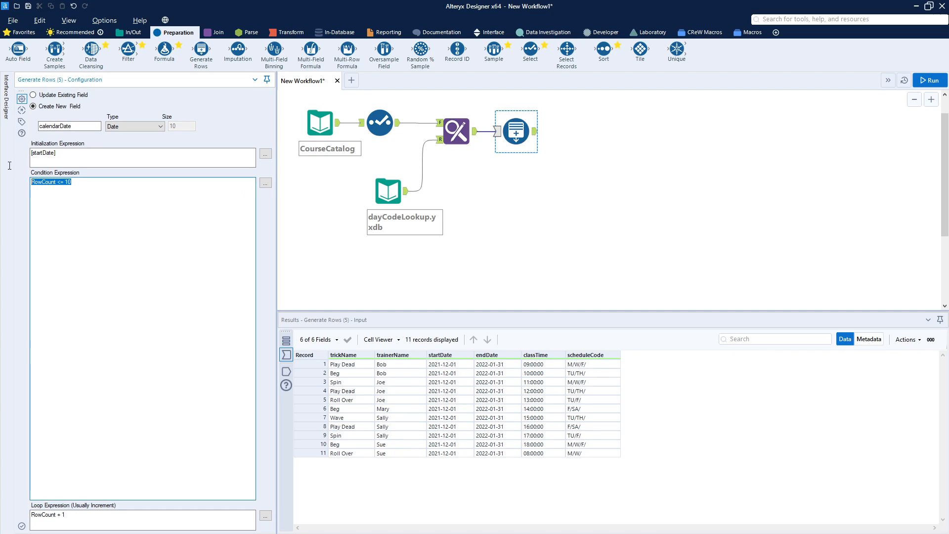
{"action": "key", "text": "BackSpace"}
{"action": "left_click", "coordinate": [31, 522]}
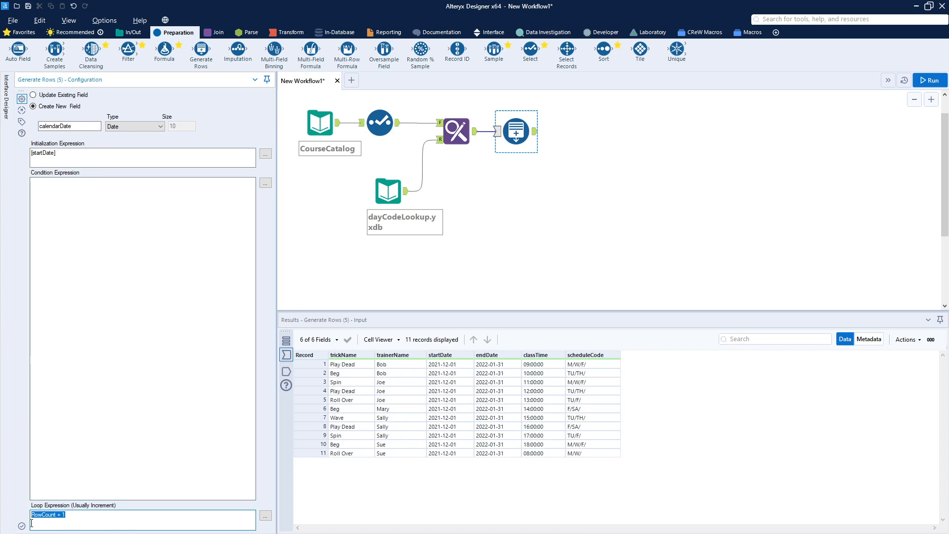
{"action": "key", "text": "BackSpace"}
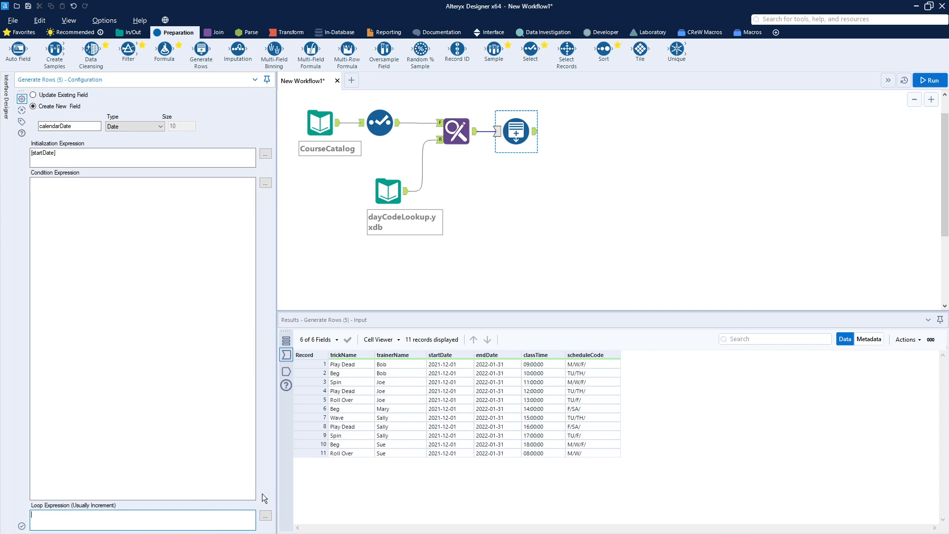
Set the loop expression to DateTimeAdd([calendarDate], 1, 'day') in the formula editor.
{"action": "left_click", "coordinate": [267, 516]}
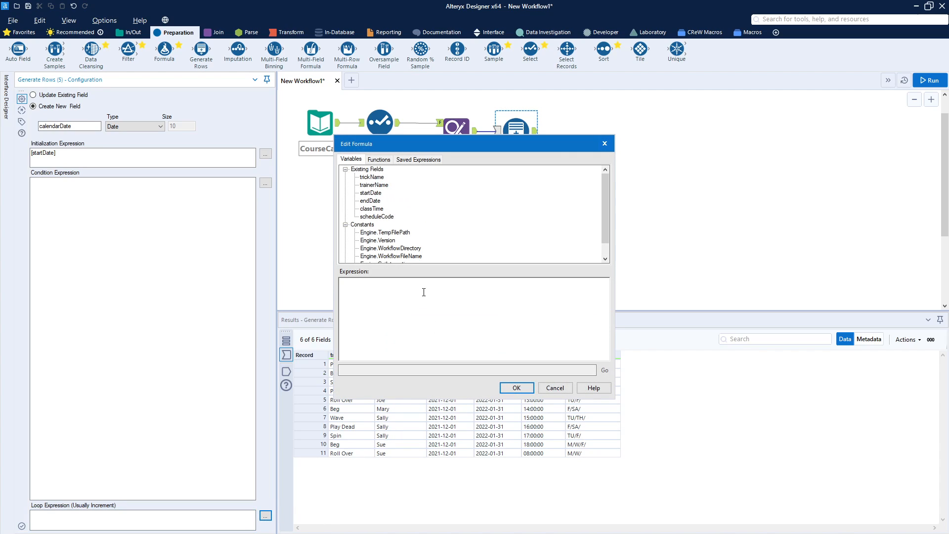
{"action": "type", "text": "DateTimeAdd"}
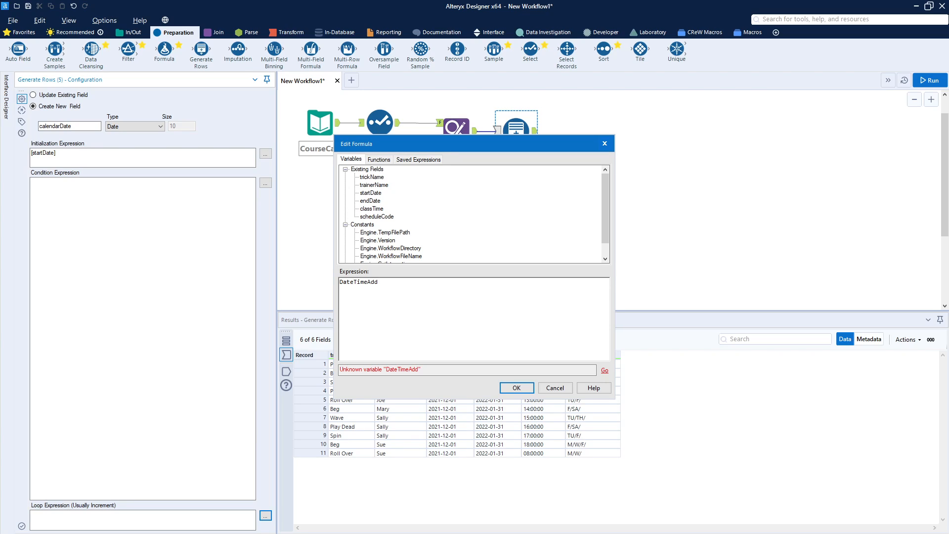
{"action": "type", "text": "("}
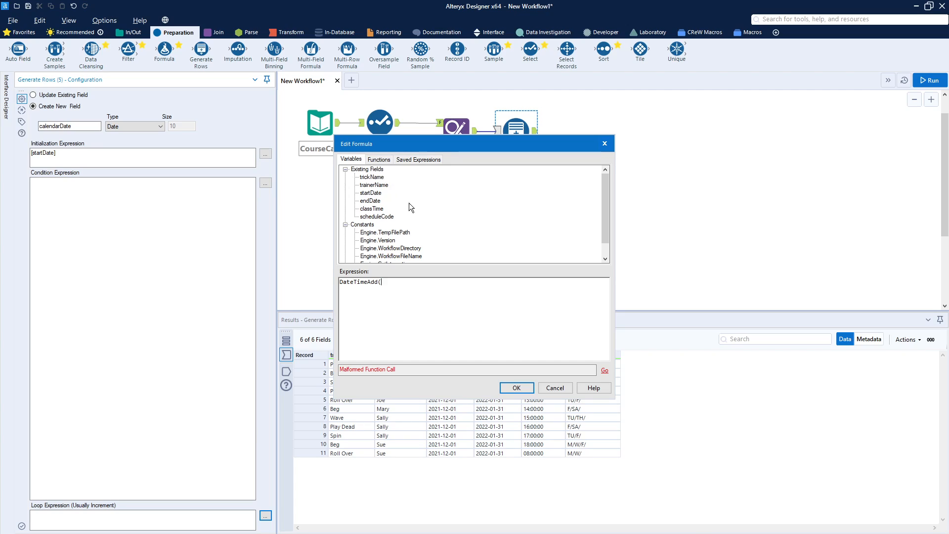
{"action": "scroll", "coordinate": [442, 236], "scroll_direction": "down", "scroll_amount": 1}
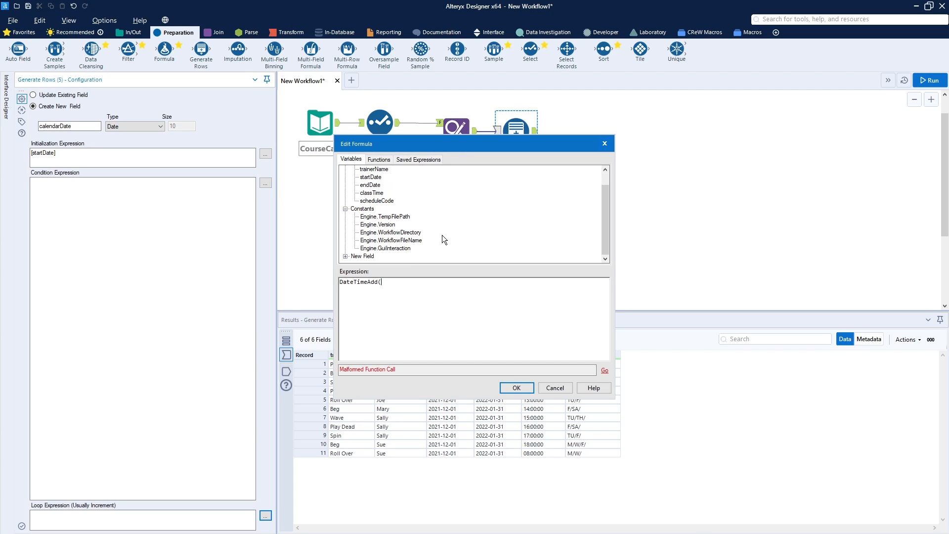
{"action": "left_click", "coordinate": [346, 256]}
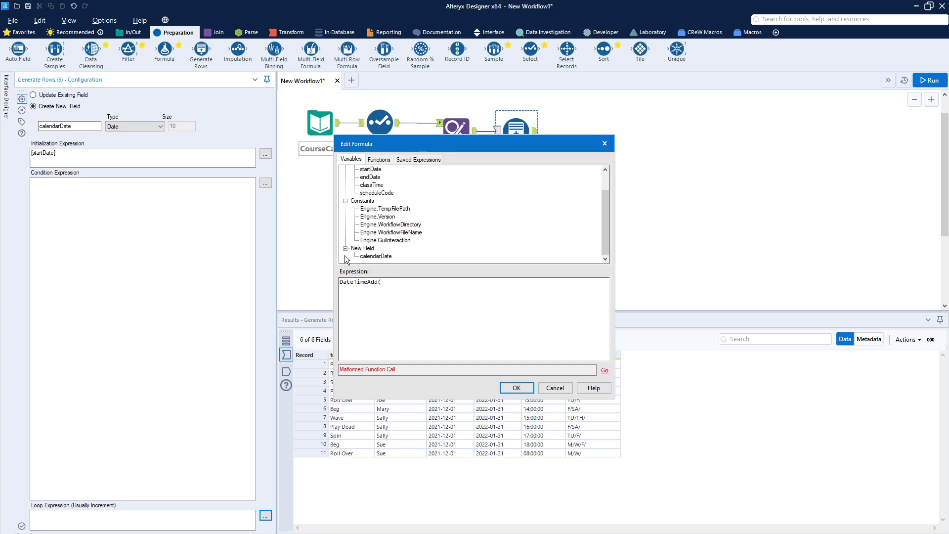
{"action": "left_click", "coordinate": [373, 259]}
{"action": "double_click", "coordinate": [372, 257]}
{"action": "type", "text": ", 1, 'day')"}
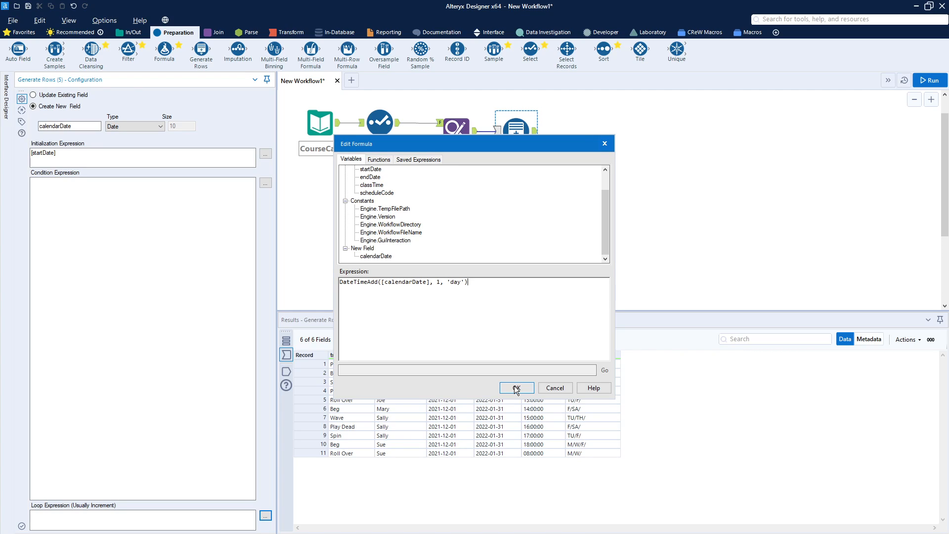
{"action": "left_click", "coordinate": [516, 388]}
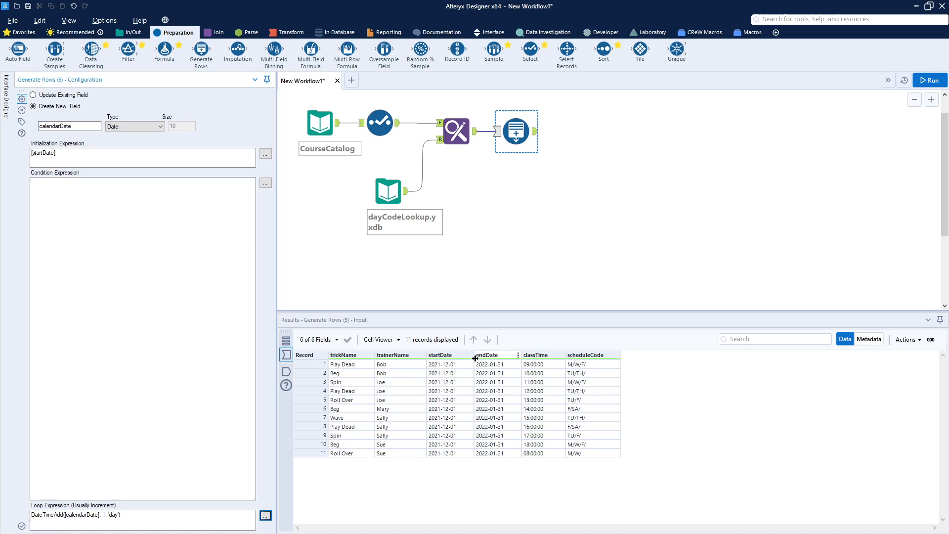
Set the Generate Rows condition expression to [calendarDate] <= [endDate] using the formula editor.
{"action": "left_click", "coordinate": [69, 180]}
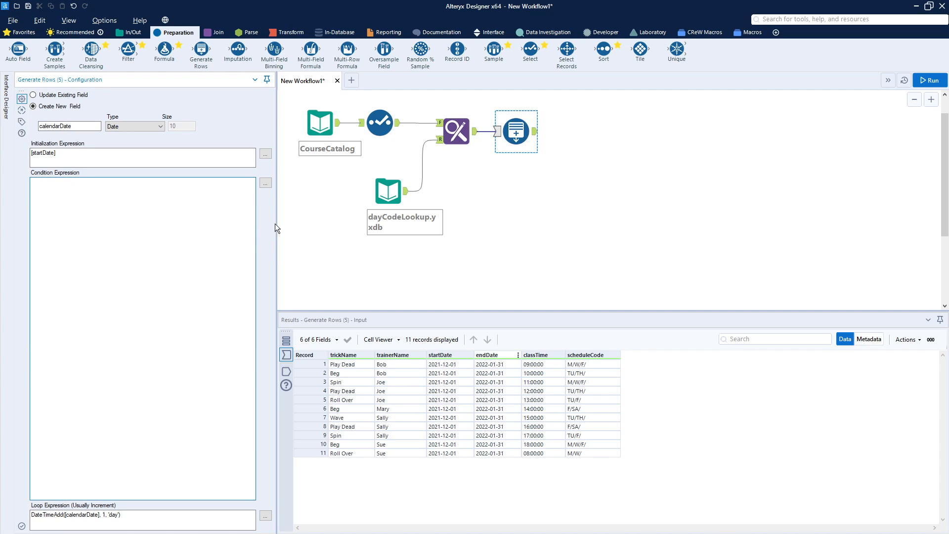
{"action": "left_click", "coordinate": [266, 183]}
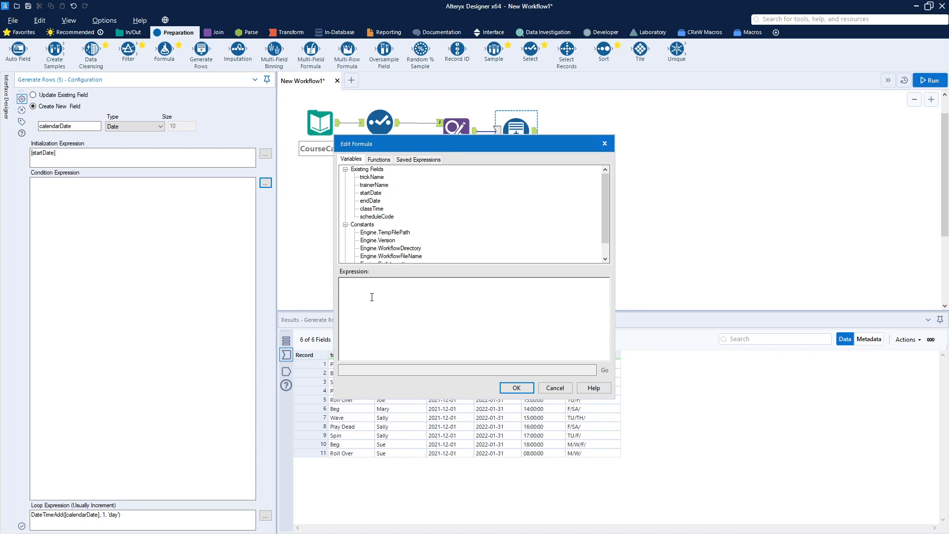
{"action": "type", "text": "["}
{"action": "key", "text": "BackSpace"}
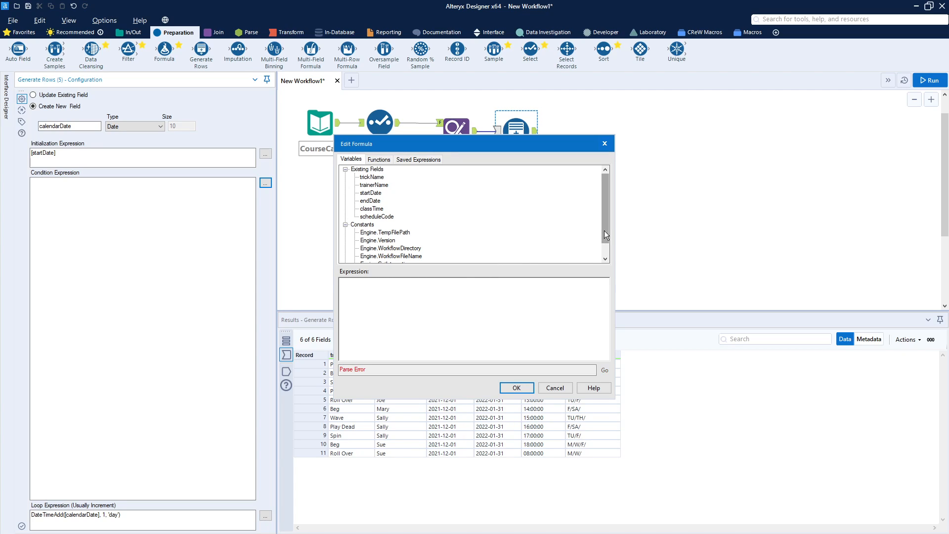
{"action": "scroll", "coordinate": [601, 229], "scroll_direction": "down", "scroll_amount": 1}
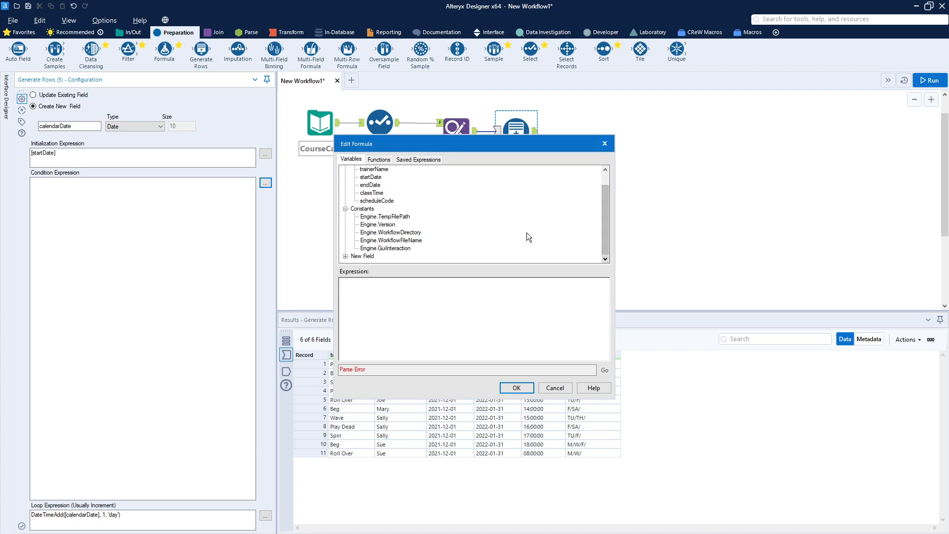
{"action": "left_click", "coordinate": [346, 256]}
{"action": "double_click", "coordinate": [375, 256]}
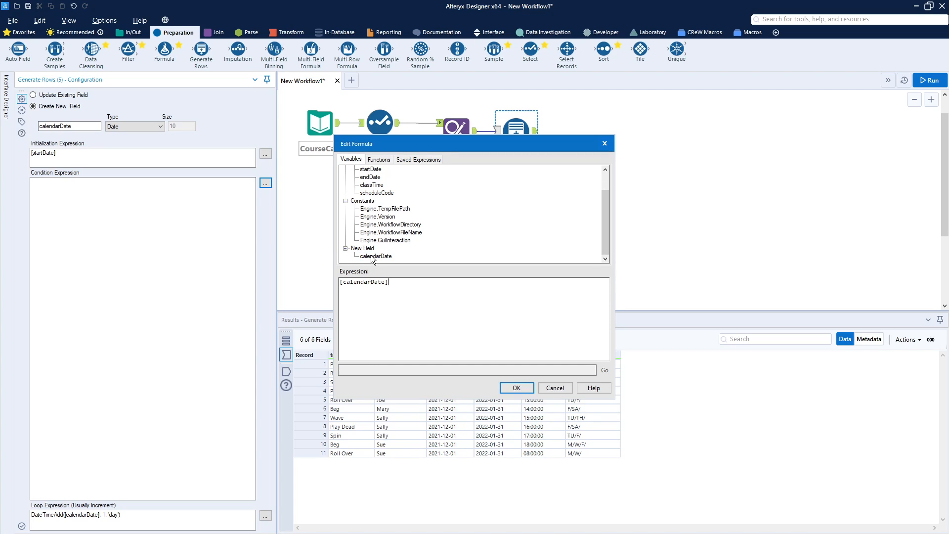
{"action": "type", "text": "<="}
{"action": "double_click", "coordinate": [374, 176]}
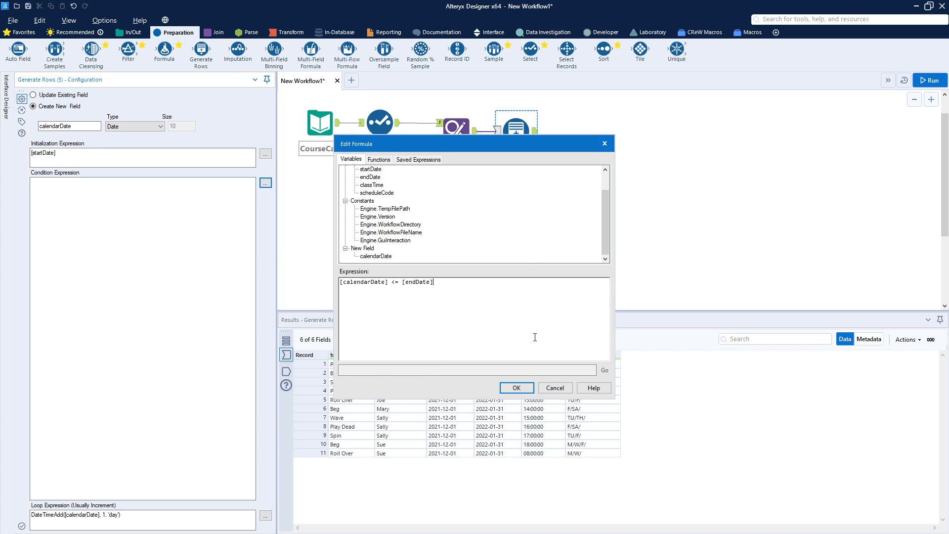
{"action": "left_click", "coordinate": [528, 388]}
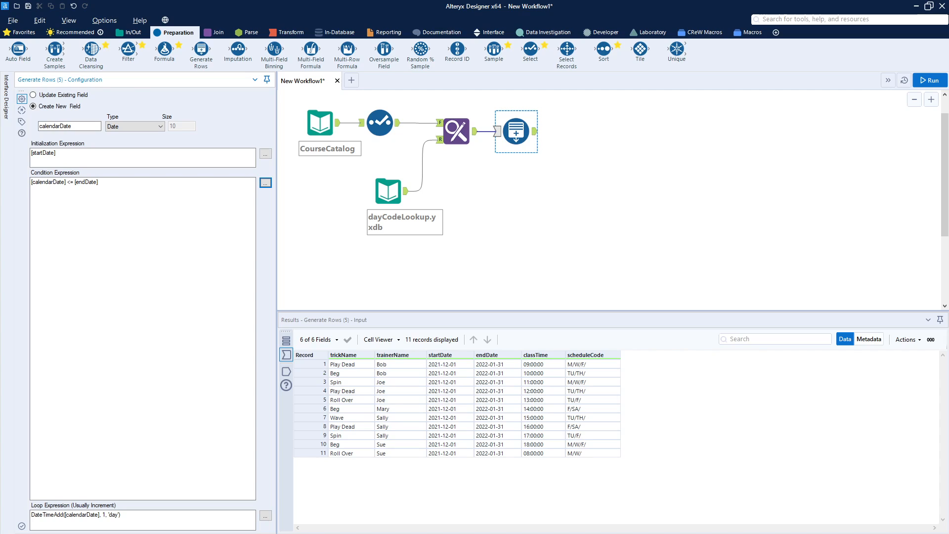
Run the workflow and examine the Generate Rows output, comparing the scheduleCode and calendarDate values.
{"action": "left_click", "coordinate": [927, 81]}
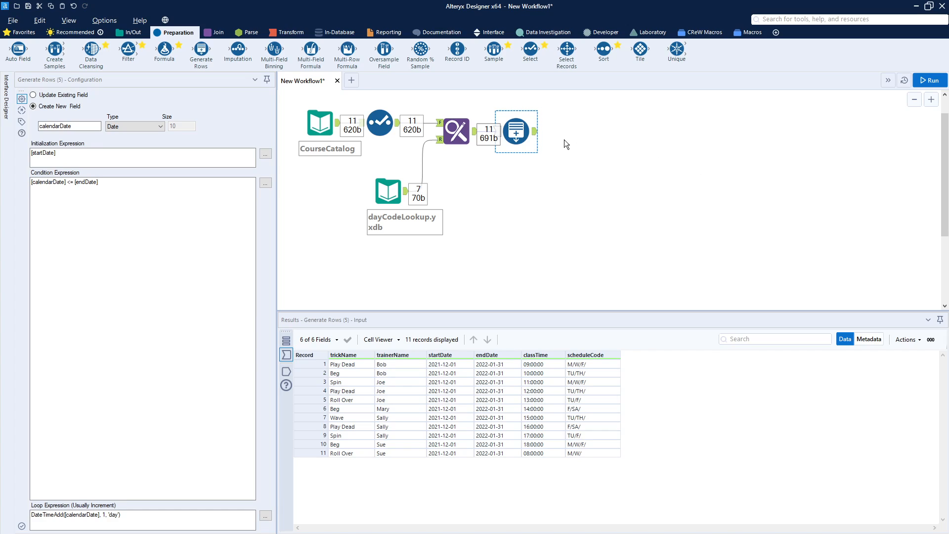
{"action": "left_click", "coordinate": [538, 136]}
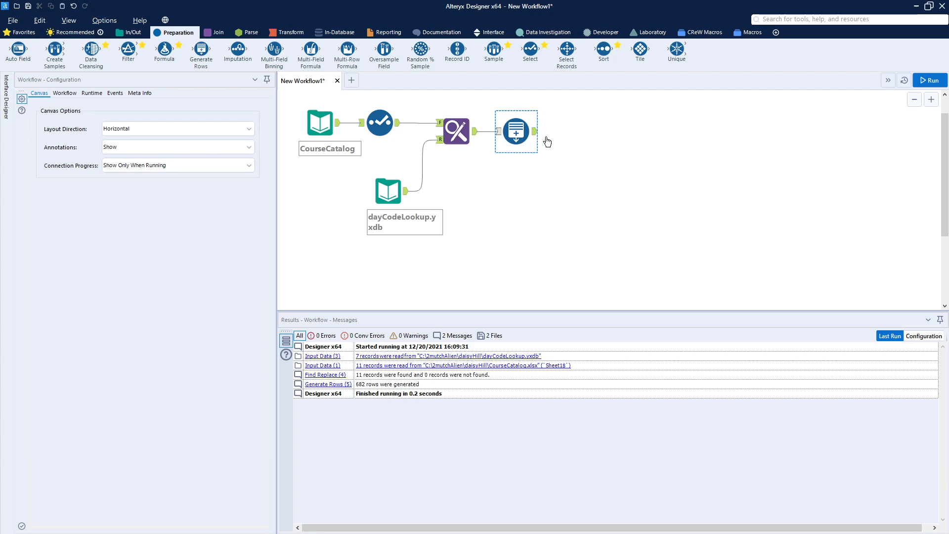
{"action": "left_click", "coordinate": [533, 131]}
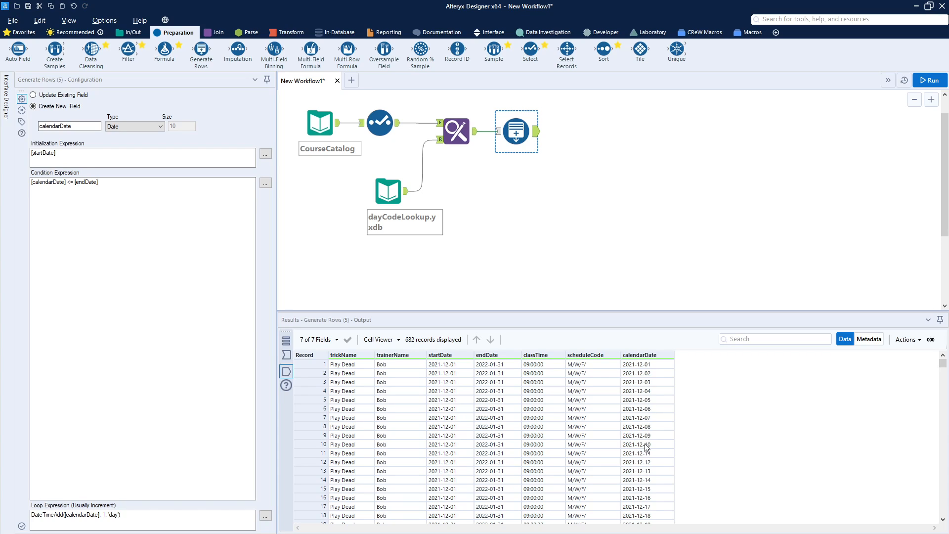
{"action": "scroll", "coordinate": [649, 452], "scroll_direction": "down", "scroll_amount": 20}
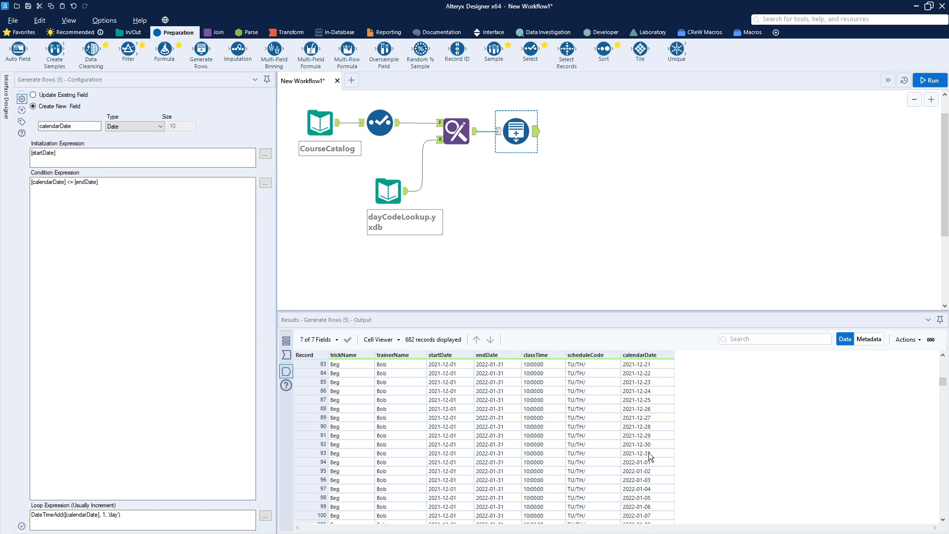
{"action": "scroll", "coordinate": [648, 452], "scroll_direction": "down", "scroll_amount": 5}
{"action": "scroll", "coordinate": [648, 452], "scroll_direction": "up", "scroll_amount": 20}
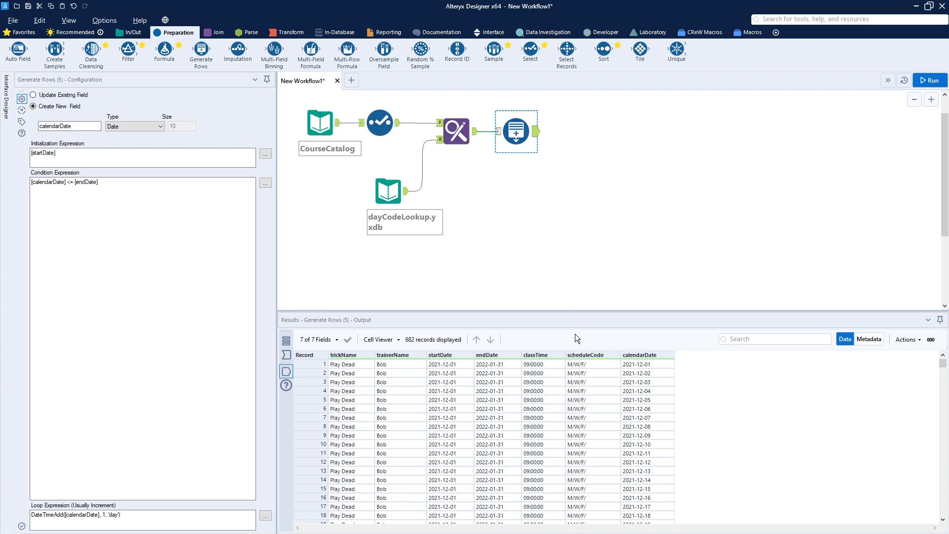
{"action": "left_click", "coordinate": [583, 367]}
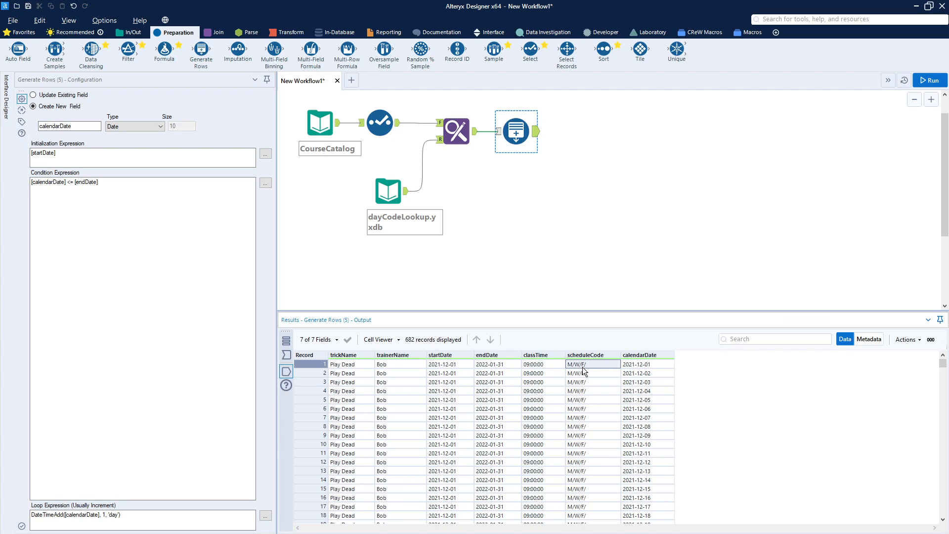
{"action": "left_click", "coordinate": [644, 367]}
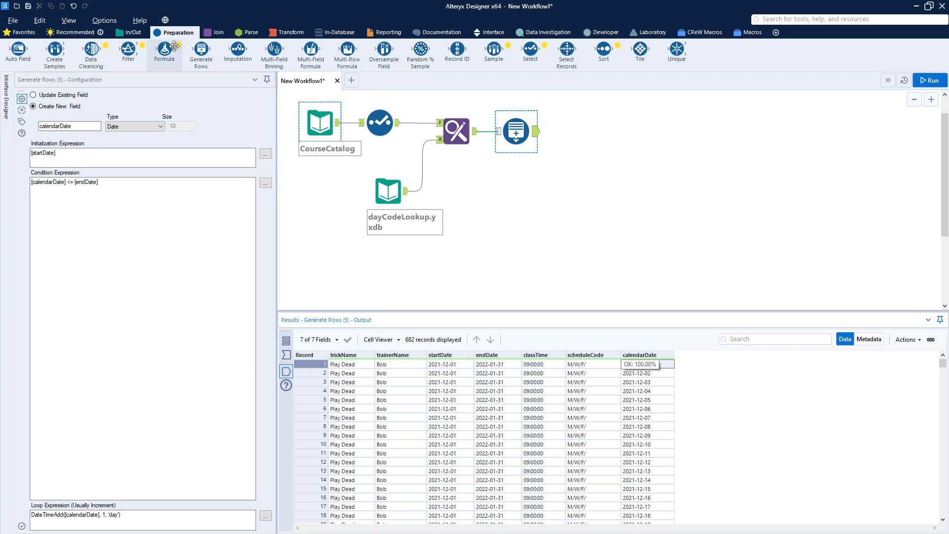
Connect a Formula tool after Generate Rows and add a new output column named dayOfWeekNumber.
{"action": "left_click_drag", "start_coordinate": [165, 49], "coordinate": [576, 132]}
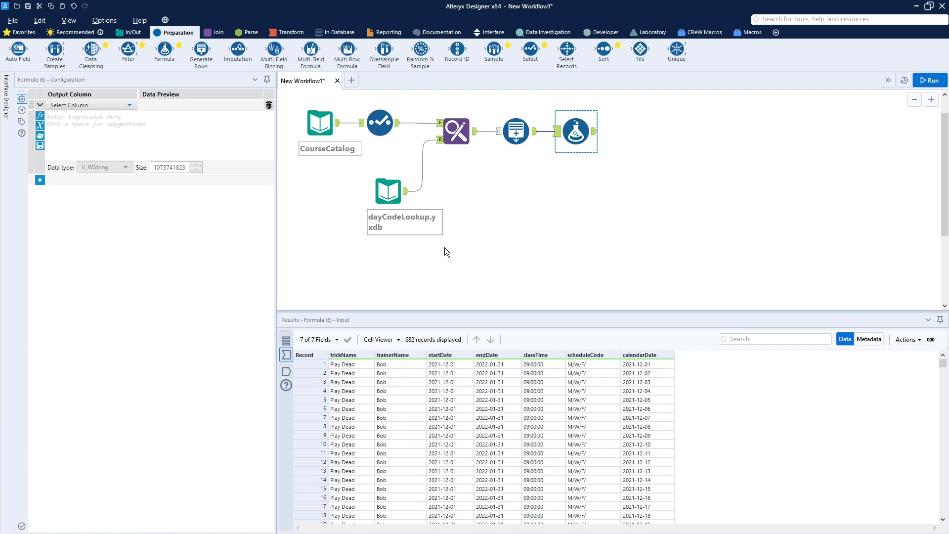
{"action": "left_click", "coordinate": [123, 105]}
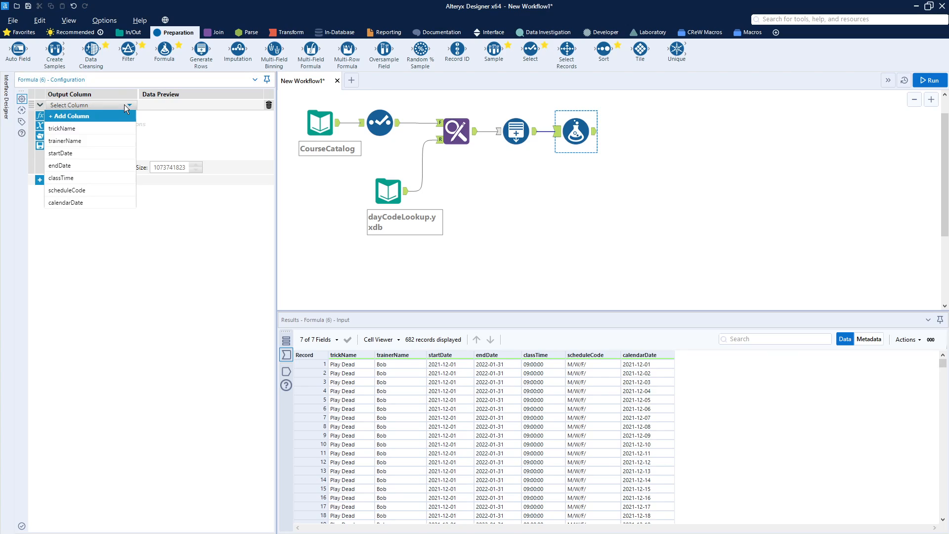
{"action": "left_click", "coordinate": [146, 119]}
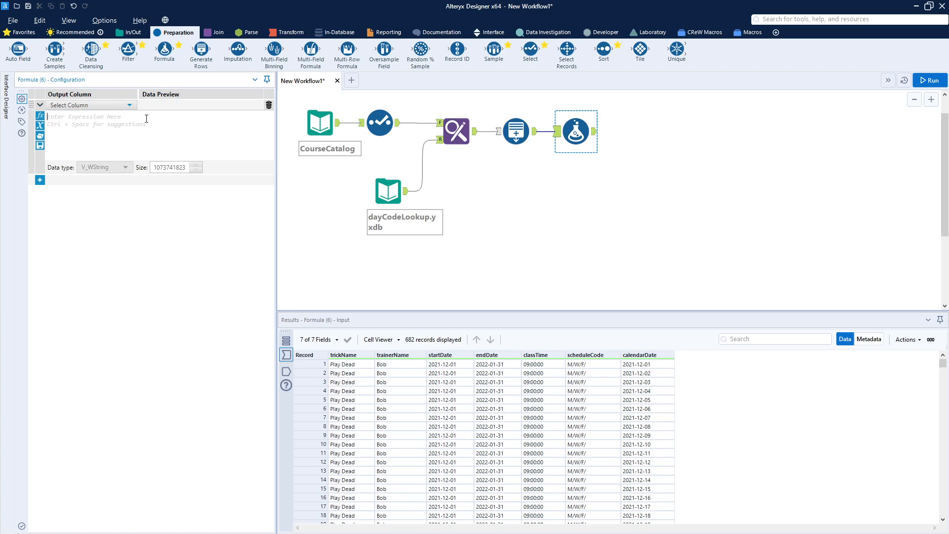
{"action": "left_click", "coordinate": [123, 106]}
{"action": "left_click", "coordinate": [116, 119]}
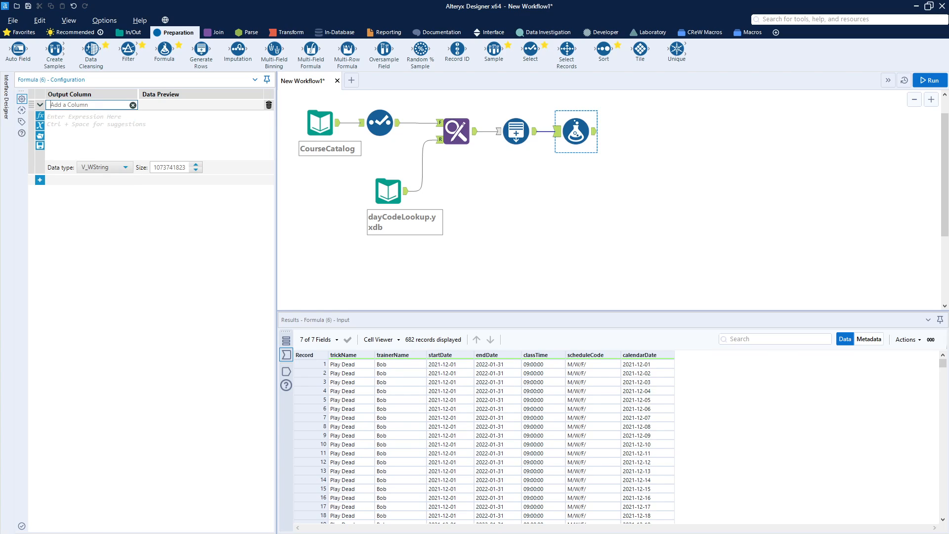
{"action": "key", "text": "Escape"}
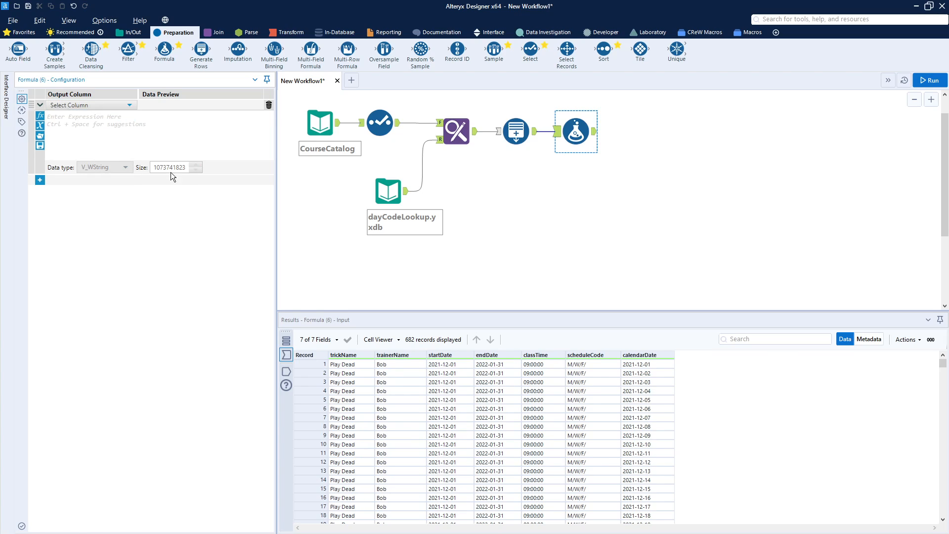
{"action": "left_click", "coordinate": [105, 107]}
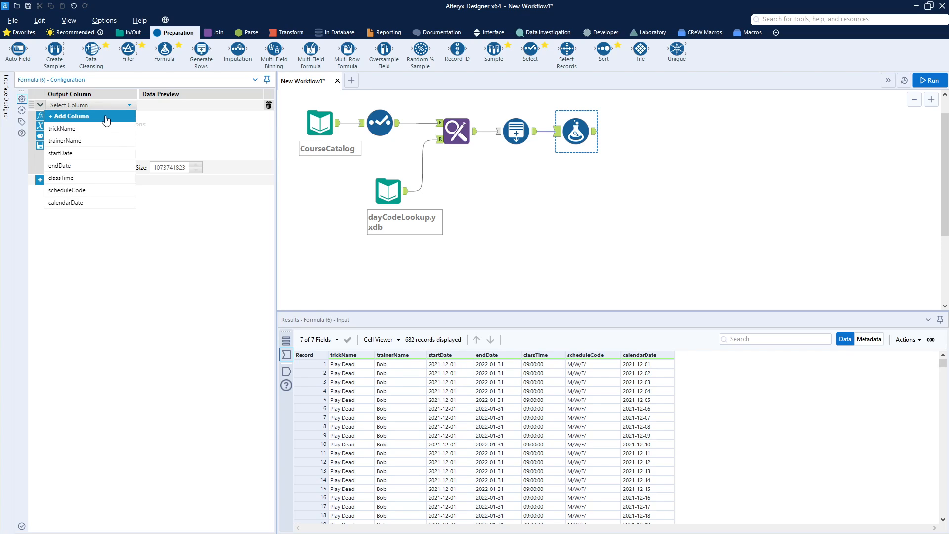
{"action": "left_click", "coordinate": [104, 118]}
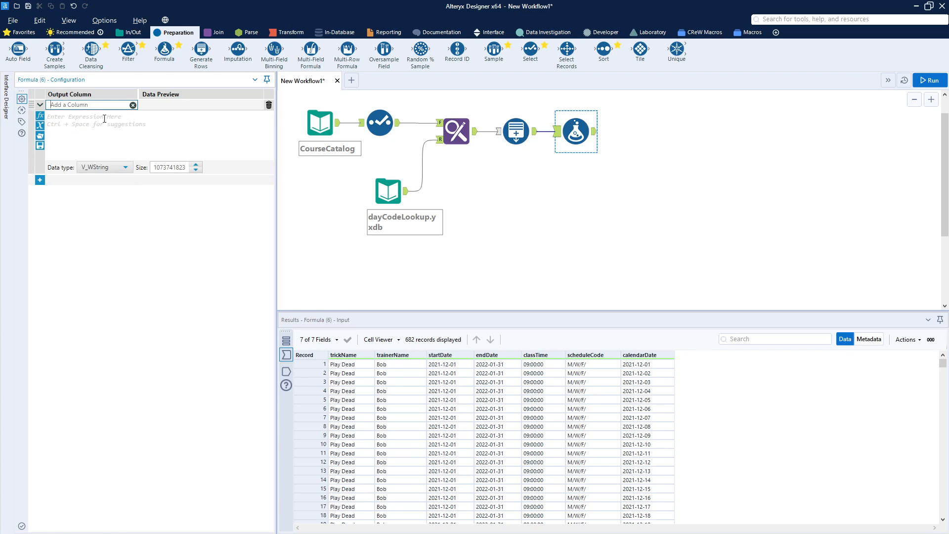
{"action": "type", "text": "dayOfWeekNumber"}
Set the data type of the dayOfWeekNumber column to Int16.
{"action": "left_click", "coordinate": [129, 172]}
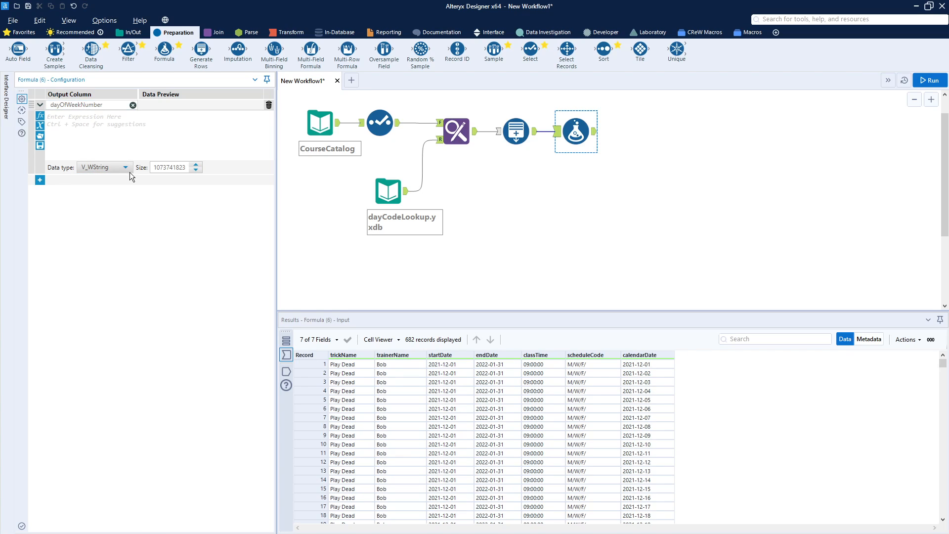
{"action": "left_click", "coordinate": [114, 167]}
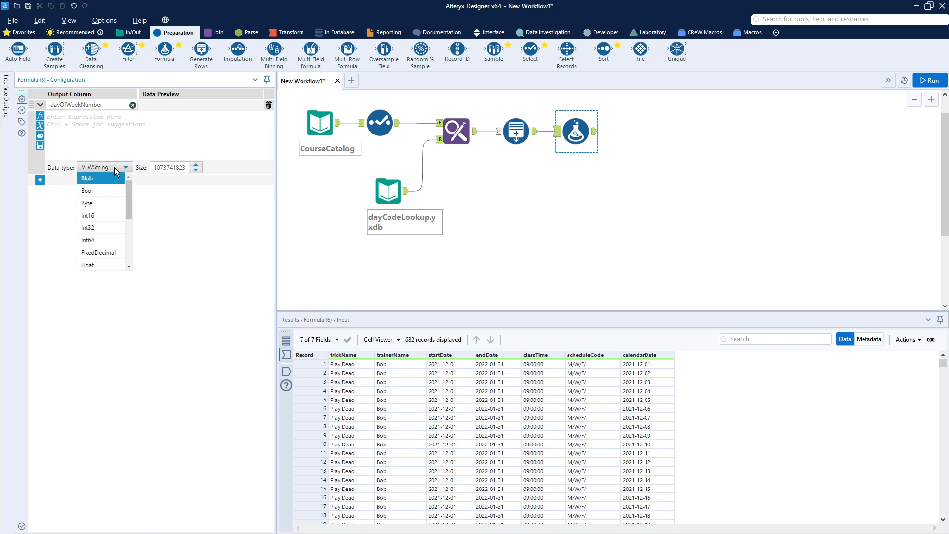
{"action": "left_click", "coordinate": [113, 215]}
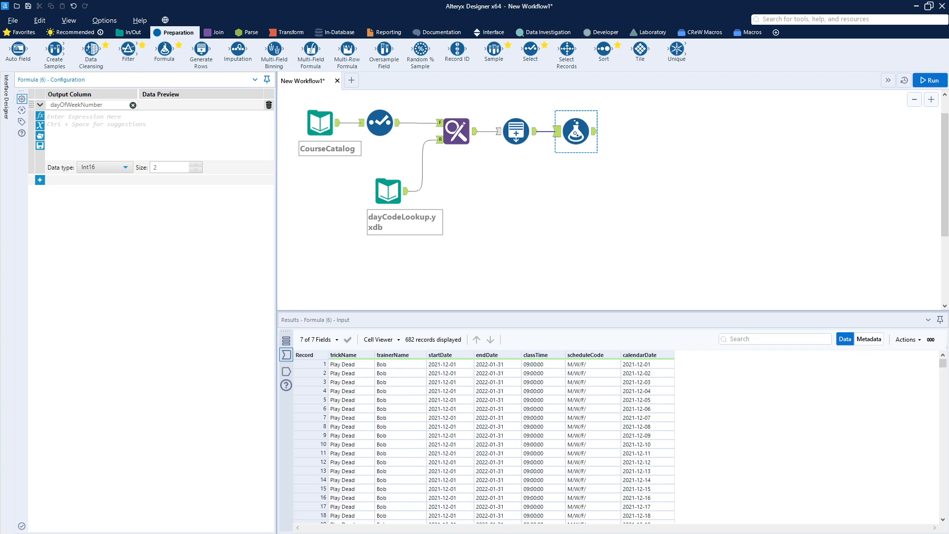
Enter DateTimeFormat([calendarDate],'%w') as the dayOfWeekNumber expression and run the workflow.
{"action": "left_click", "coordinate": [73, 122]}
{"action": "type", "text": "DateTimeFormat([calendarDate],'%w')"}
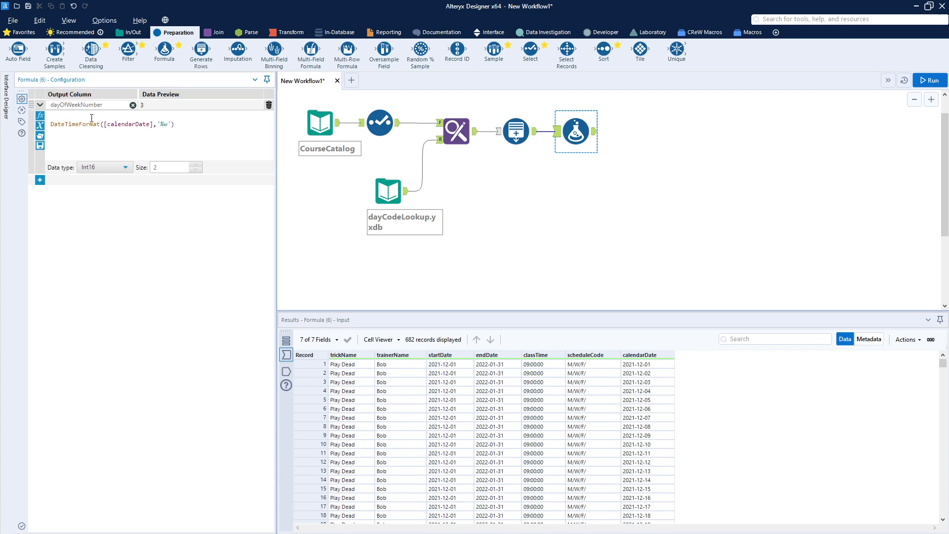
{"action": "key", "text": "ctrl+r"}
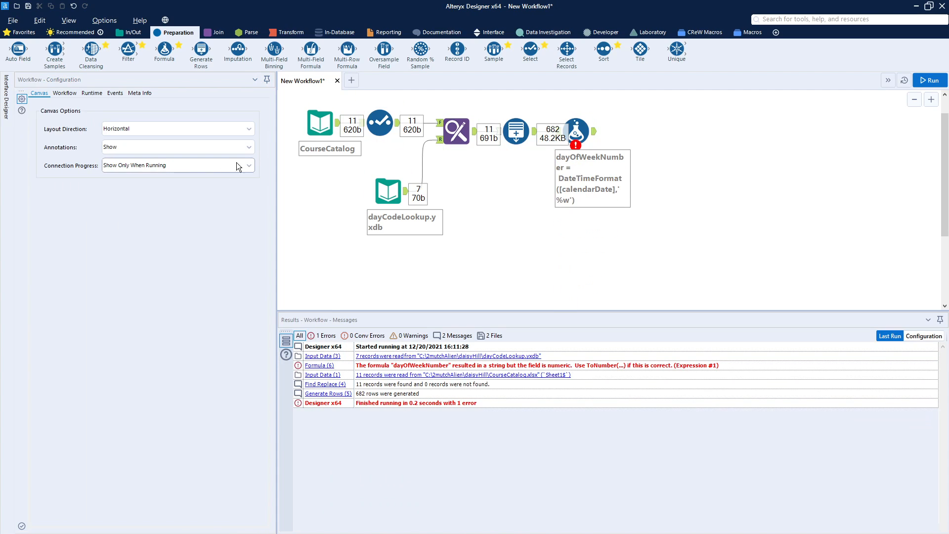
Wrap the DateTimeFormat expression of dayOfWeekNumber in a ToNumber( ) function.
{"action": "left_click", "coordinate": [563, 164]}
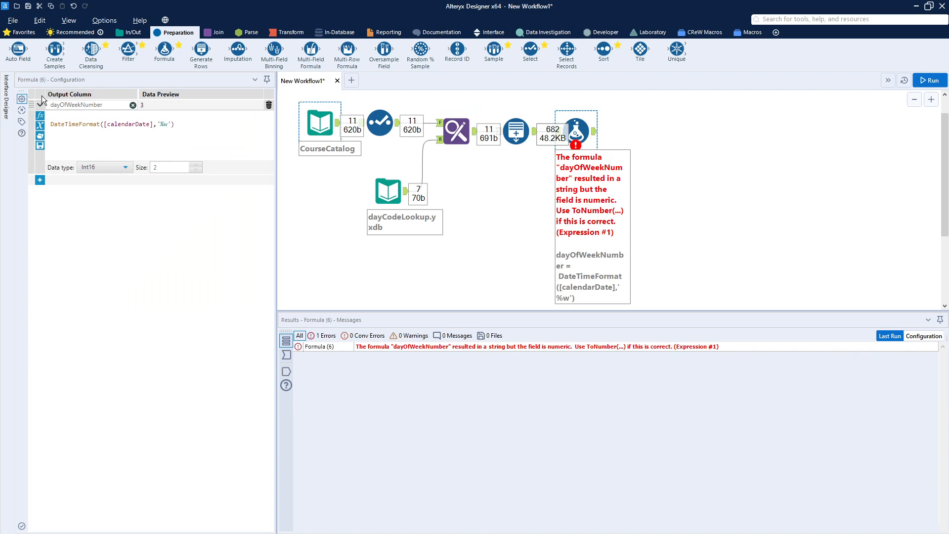
{"action": "left_click", "coordinate": [65, 115]}
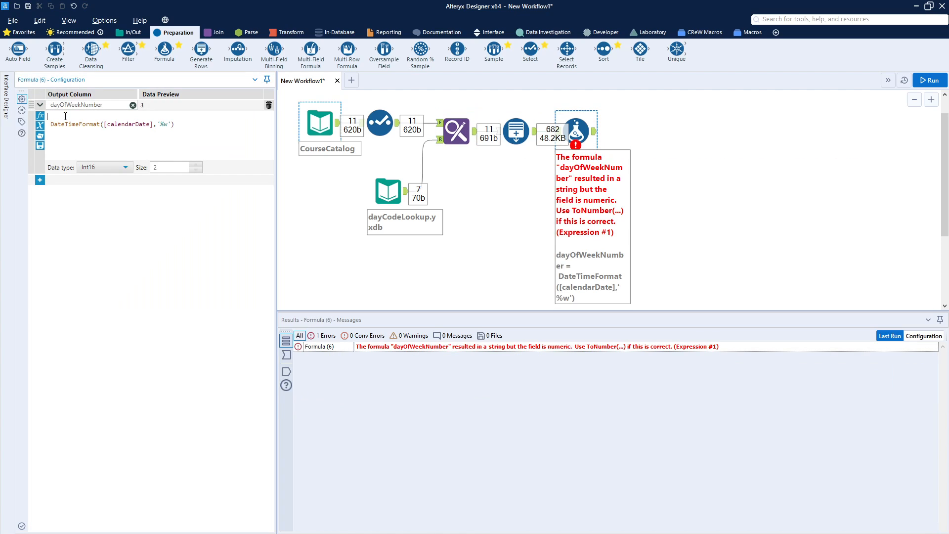
{"action": "type", "text": "ToNumber"}
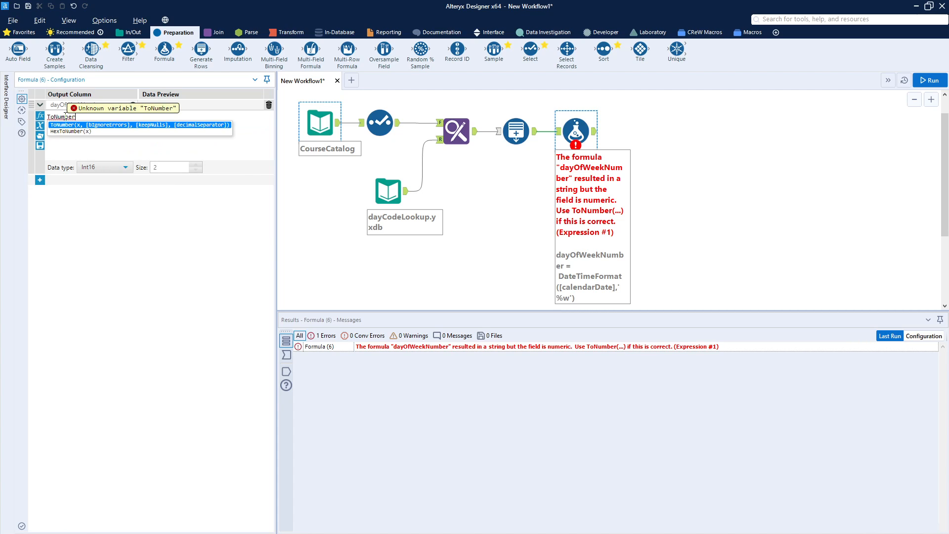
{"action": "type", "text": "("}
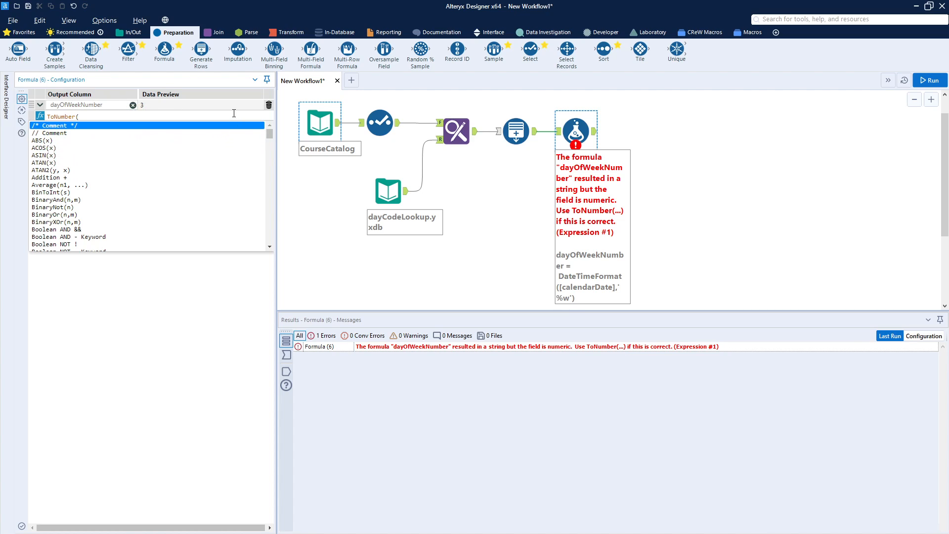
{"action": "key", "text": "Escape"}
{"action": "type", "text": "\\"}
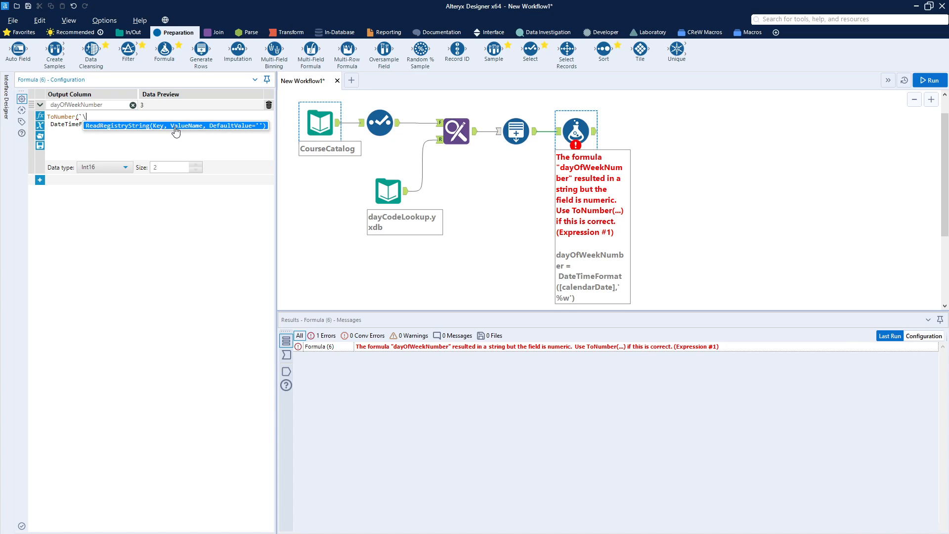
{"action": "key", "text": "BackSpace"}
{"action": "key", "text": "BackSpace"}
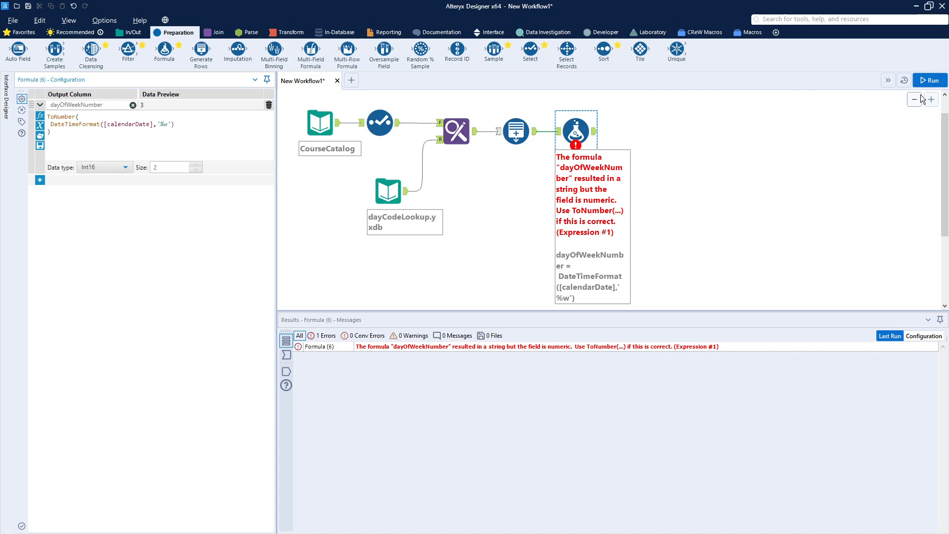
Run the workflow with the corrected formula and view the Formula tool's output records.
{"action": "left_click", "coordinate": [928, 82]}
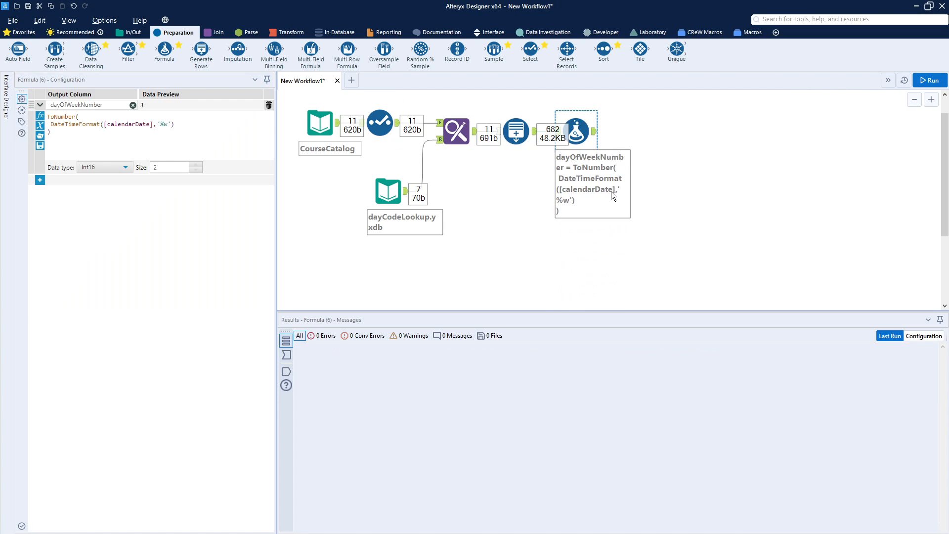
{"action": "left_click", "coordinate": [597, 133]}
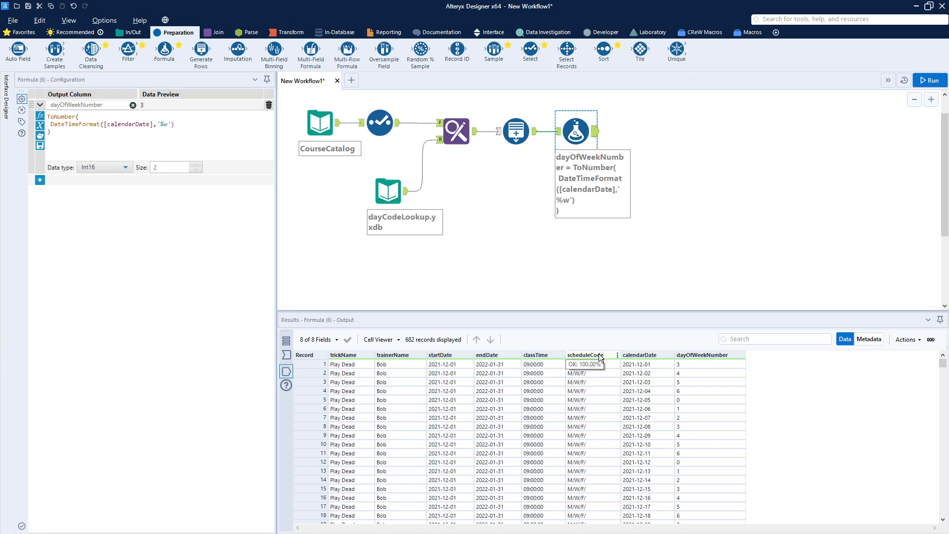
Add a Text To Columns tool after the Formula tool and set it to split to rows.
{"action": "left_click", "coordinate": [250, 36]}
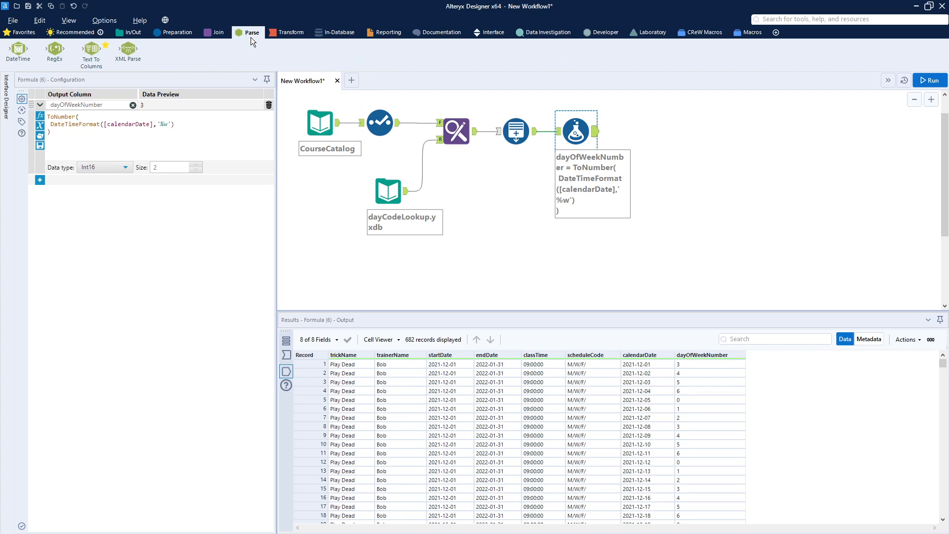
{"action": "left_click_drag", "start_coordinate": [96, 51], "coordinate": [637, 132]}
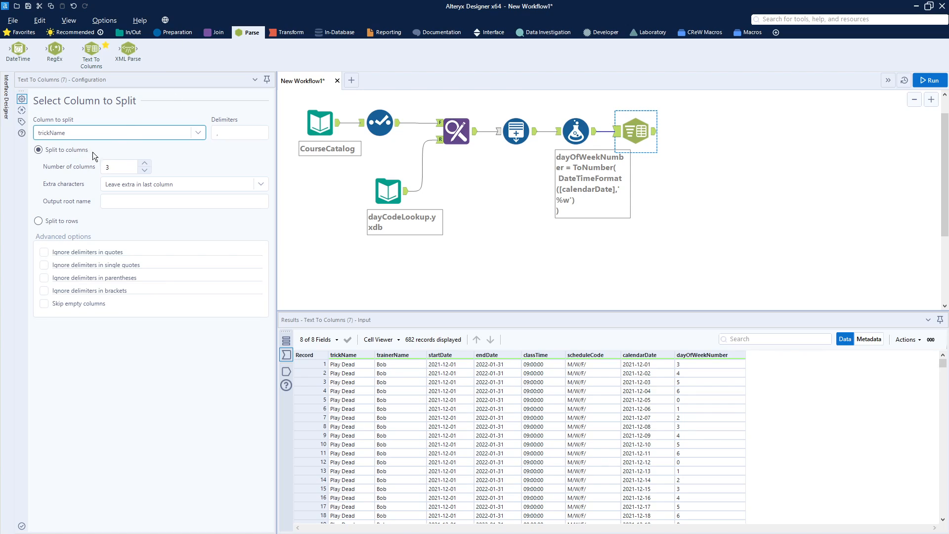
{"action": "left_click", "coordinate": [61, 221]}
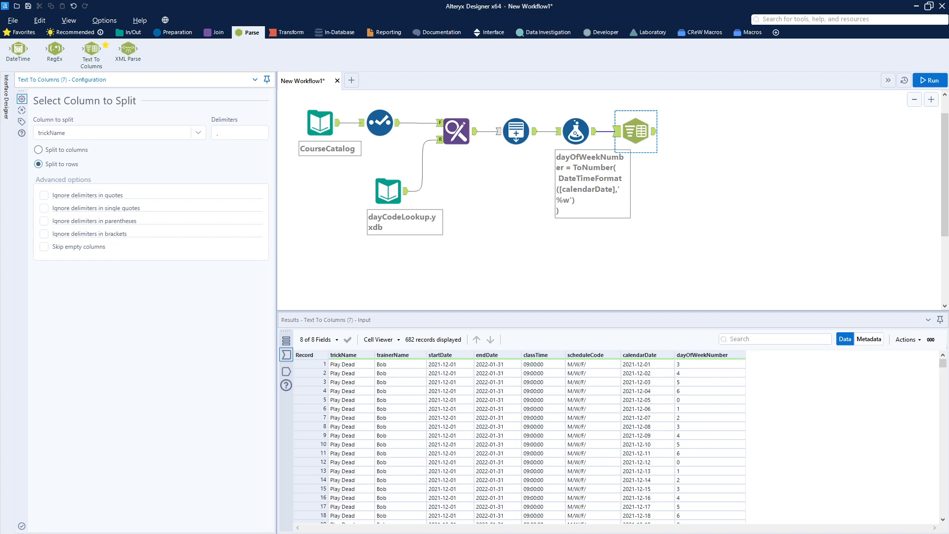
Choose scheduleCode as the column to split and set its delimiter to /.
{"action": "left_click", "coordinate": [204, 134]}
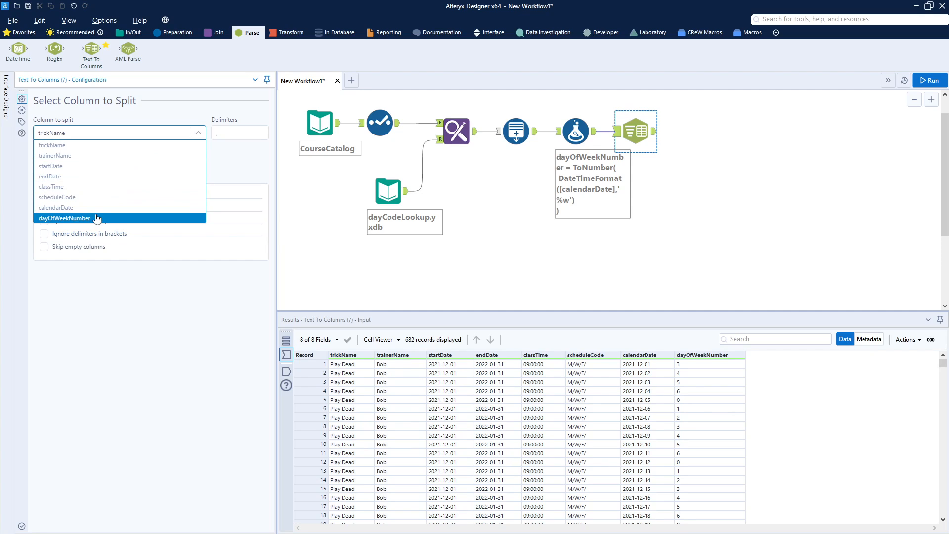
{"action": "left_click", "coordinate": [95, 197]}
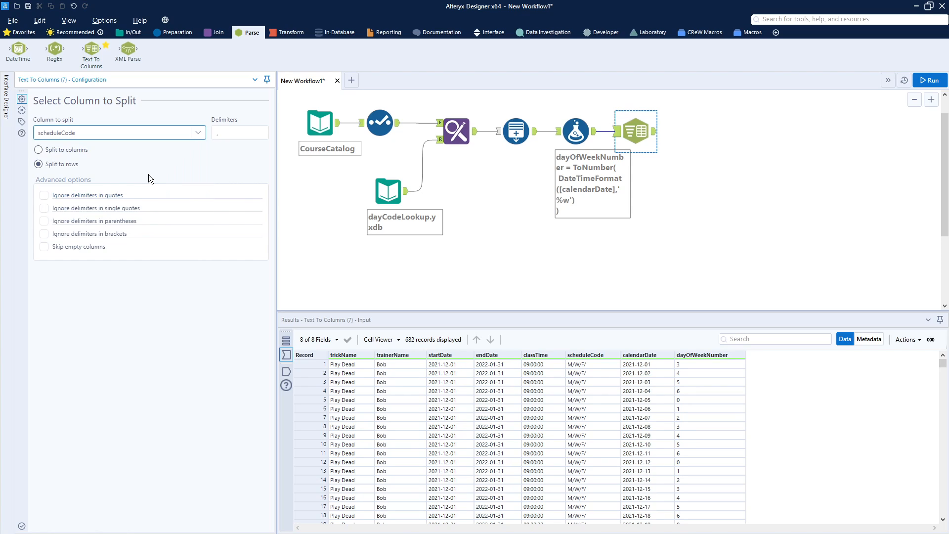
{"action": "left_click", "coordinate": [227, 135]}
{"action": "key", "text": "BackSpace"}
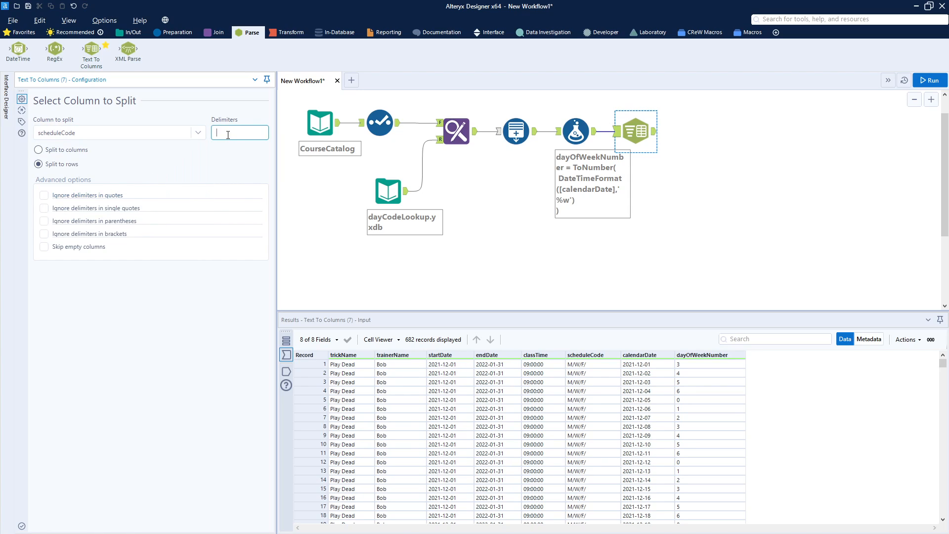
{"action": "type", "text": "/"}
Run the workflow and view the output records of the Text To Columns tool and the dayCodeLookup.yxdb input.
{"action": "left_click", "coordinate": [930, 81]}
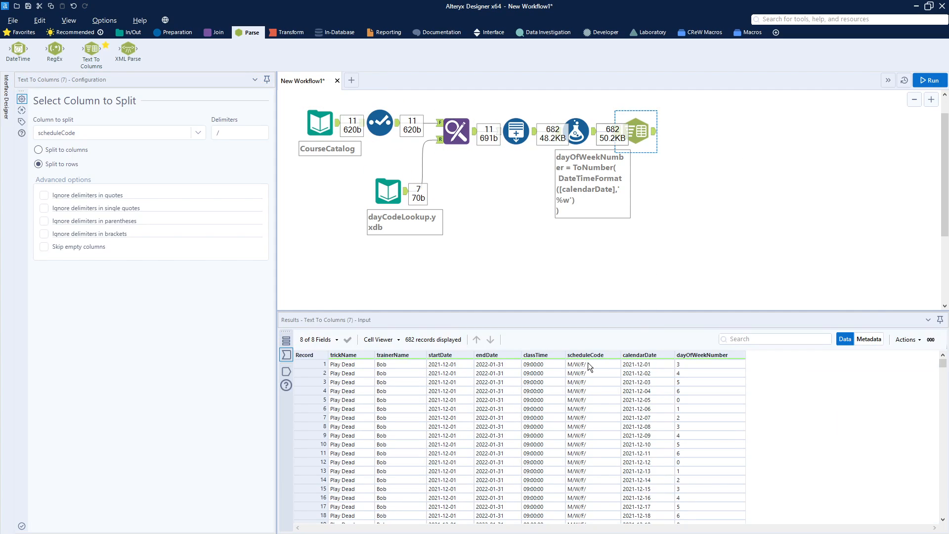
{"action": "left_click", "coordinate": [655, 132]}
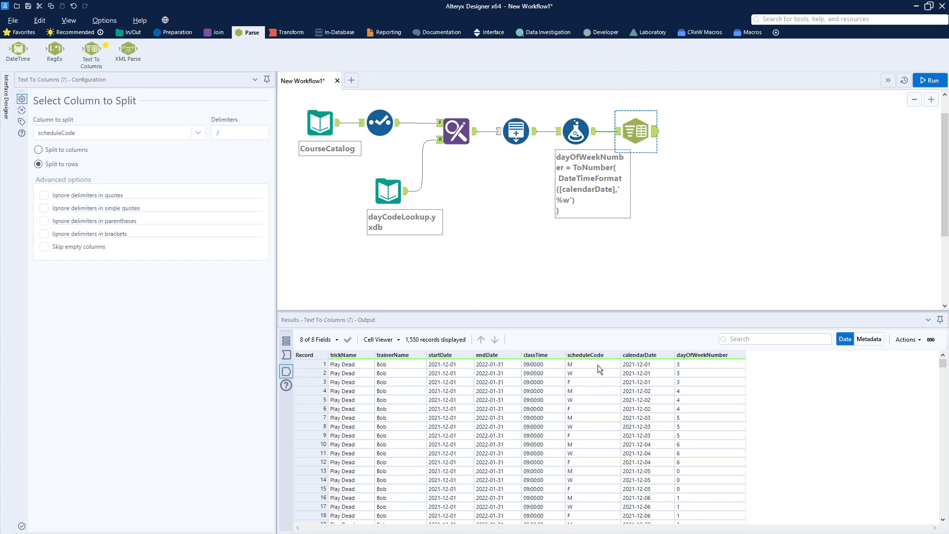
{"action": "left_click", "coordinate": [396, 197]}
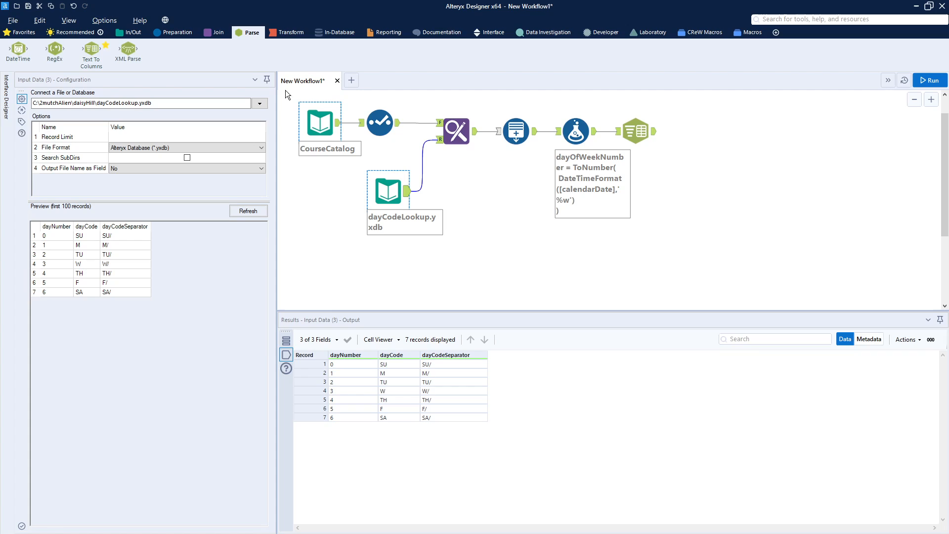
Add a Join tool after the Text To Columns tool and connect dayCodeLookup.yxdb to its right input.
{"action": "left_click", "coordinate": [215, 33]}
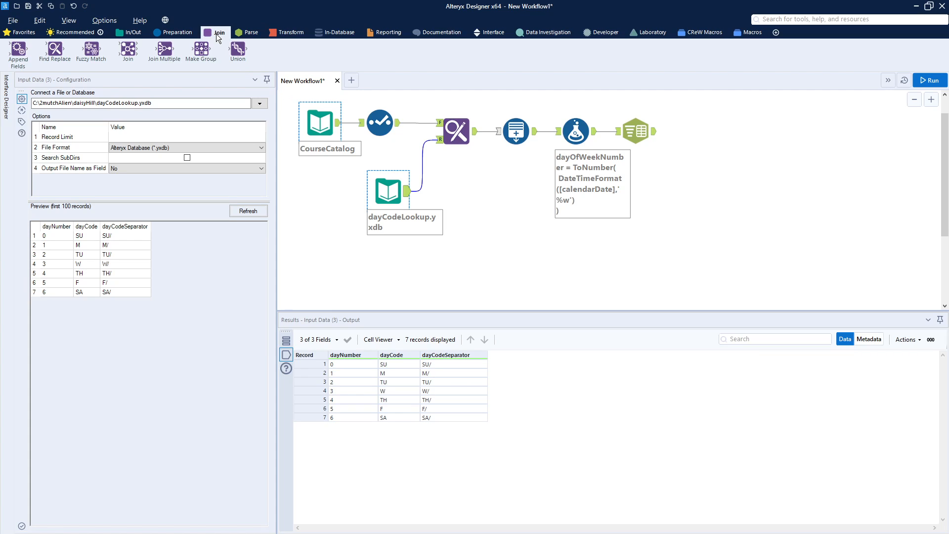
{"action": "left_click_drag", "start_coordinate": [127, 50], "coordinate": [695, 141]}
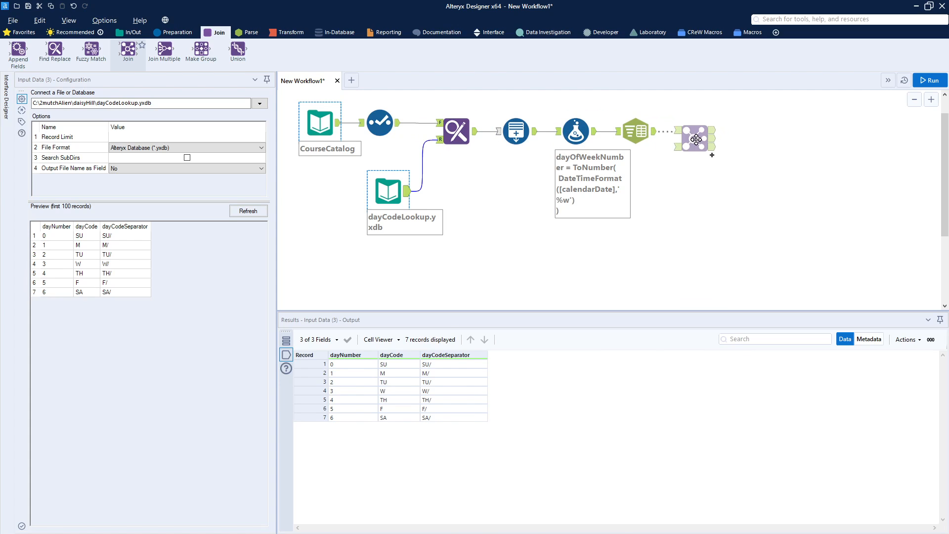
{"action": "left_click_drag", "start_coordinate": [406, 191], "coordinate": [692, 168]}
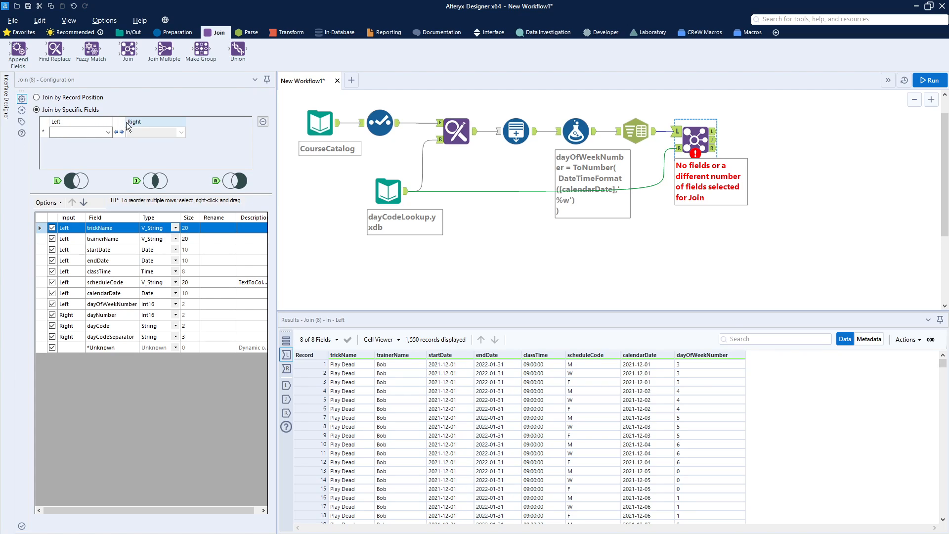
Join by specific fields, matching scheduleCode from the left input with dayCode from the right input.
{"action": "left_click", "coordinate": [109, 134]}
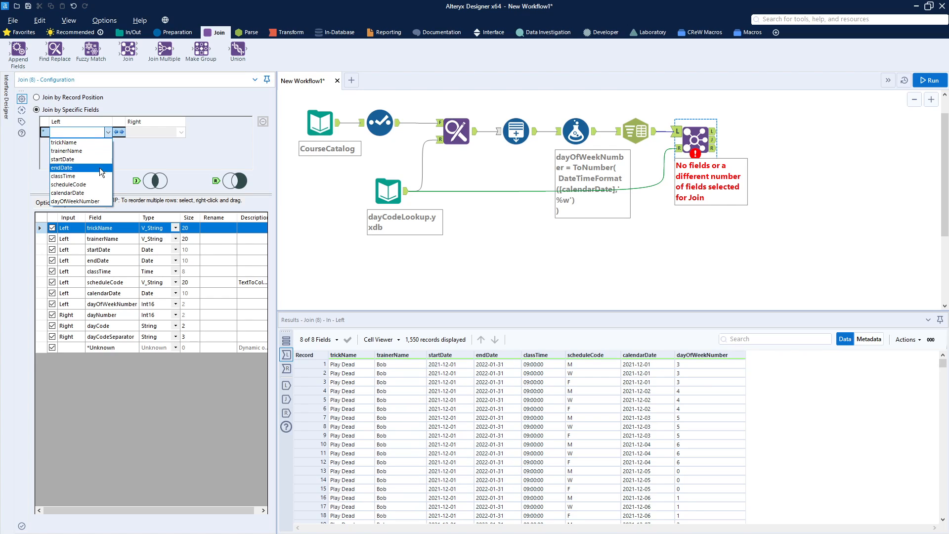
{"action": "left_click", "coordinate": [100, 184]}
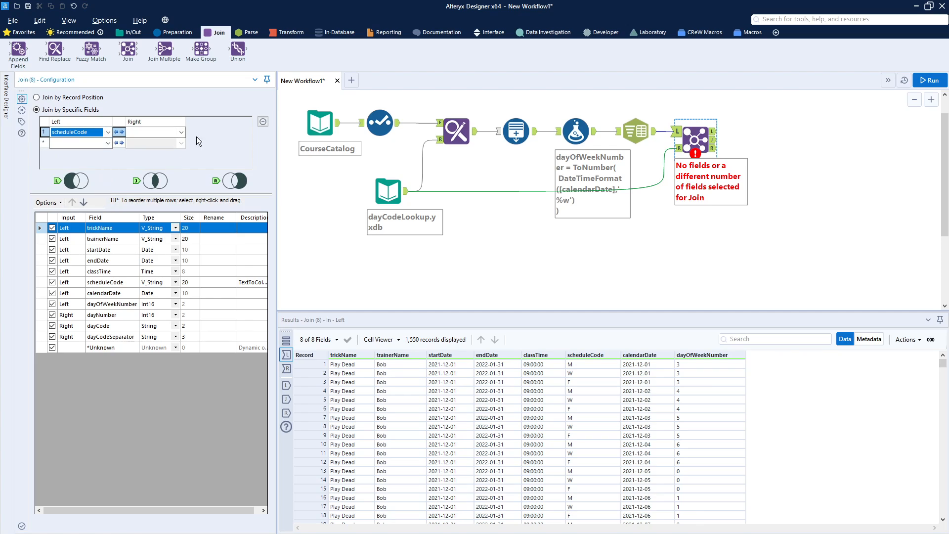
{"action": "left_click", "coordinate": [181, 132]}
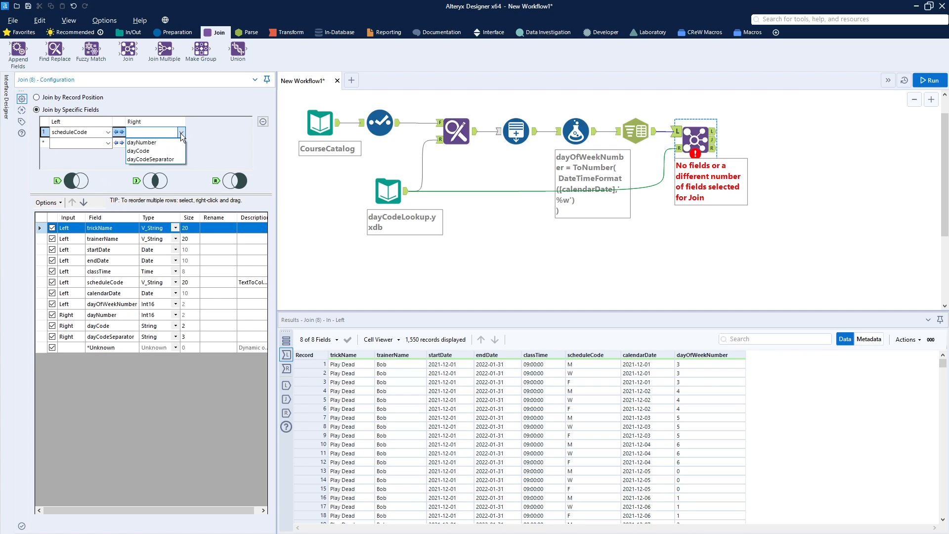
{"action": "left_click", "coordinate": [163, 151]}
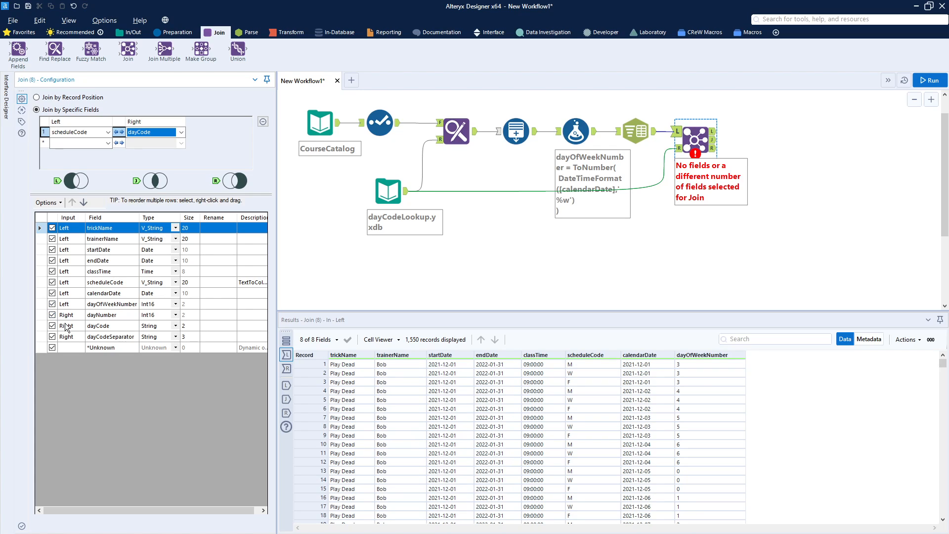
Exclude dayCode and dayCodeSeparator from the Join output but keep dayNumber, and run the workflow to view the joined records.
{"action": "left_click", "coordinate": [49, 327]}
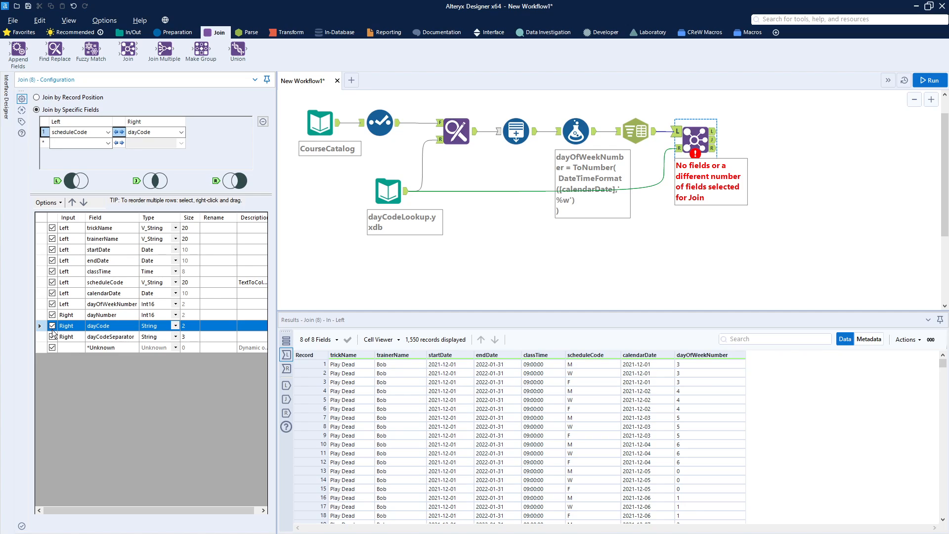
{"action": "left_click", "coordinate": [52, 337]}
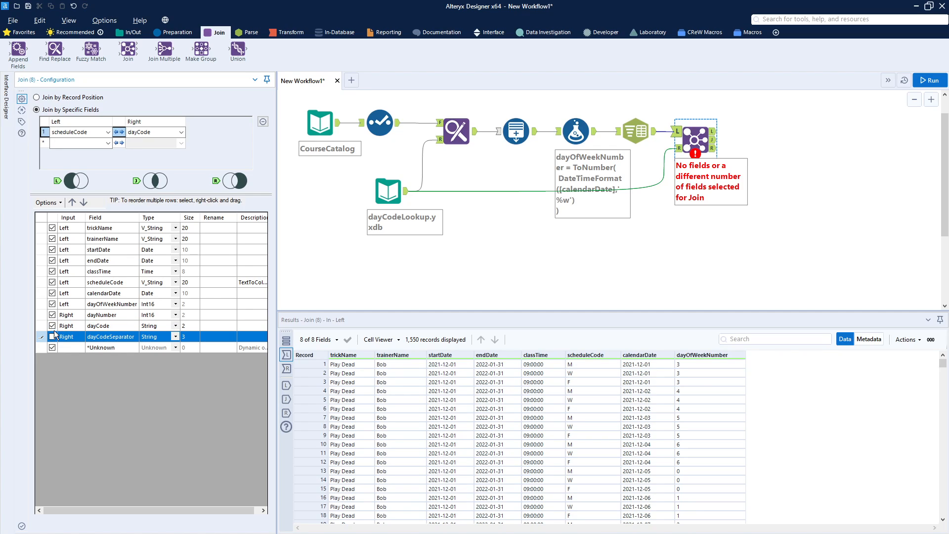
{"action": "left_click", "coordinate": [53, 316]}
{"action": "left_click", "coordinate": [52, 326]}
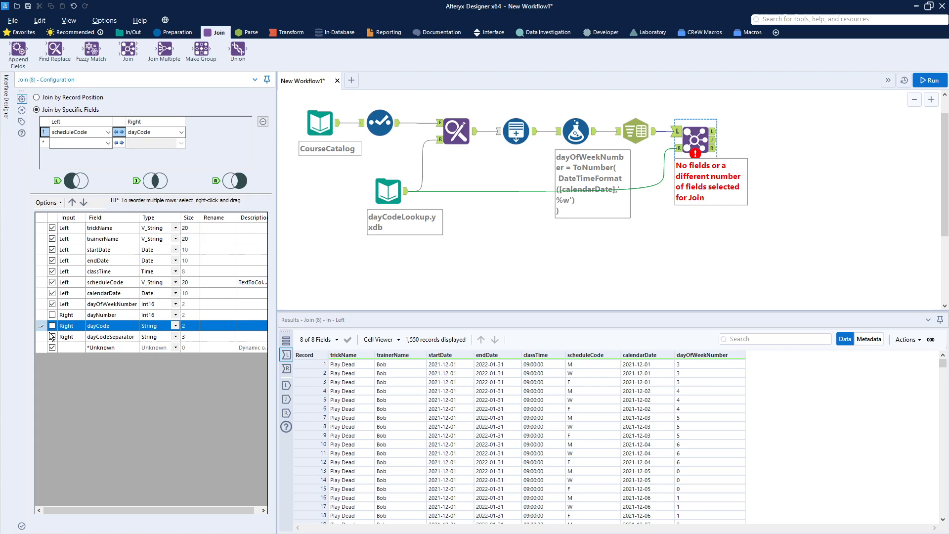
{"action": "left_click", "coordinate": [52, 315]}
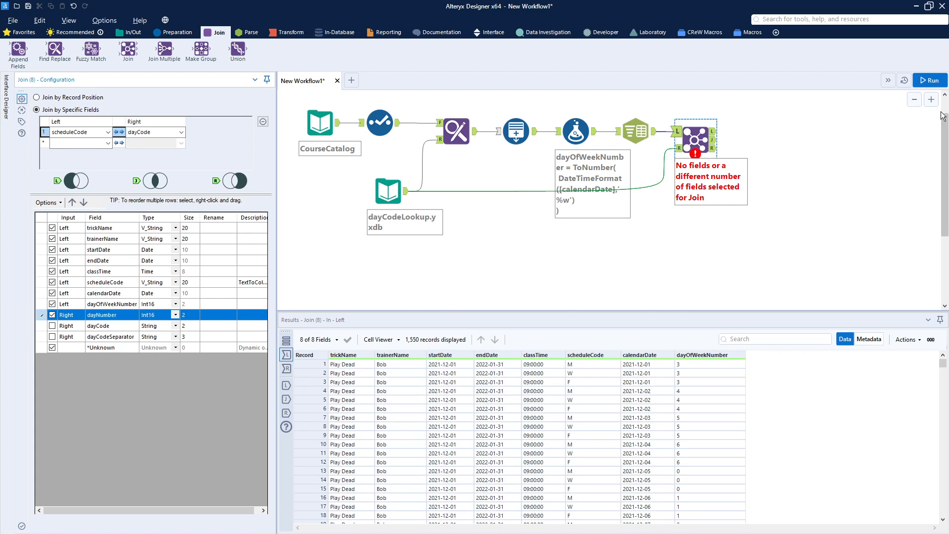
{"action": "left_click", "coordinate": [937, 84]}
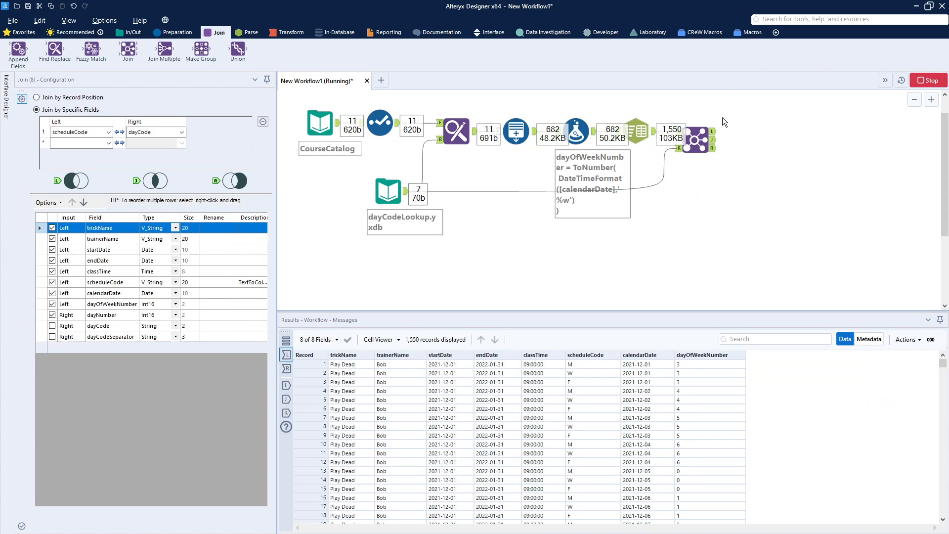
{"action": "left_click", "coordinate": [713, 140]}
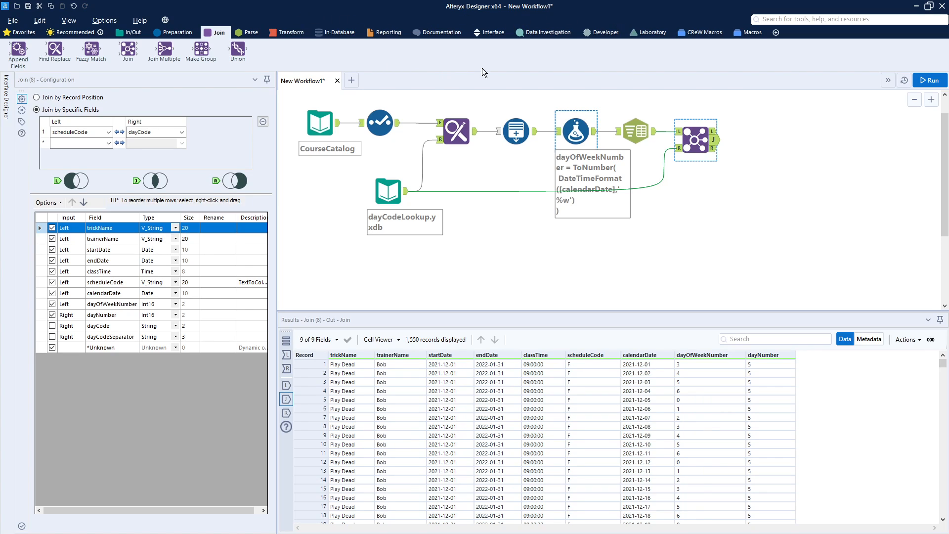
Add a Filter tool to the Join tool's J output and select dayOfWeekNumber as the basic filter column with the = operator.
{"action": "left_click", "coordinate": [185, 31]}
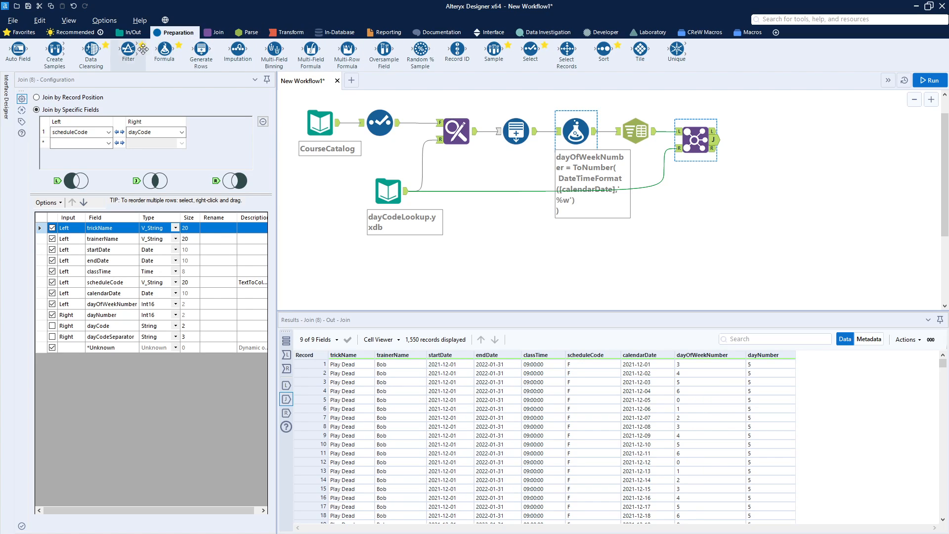
{"action": "mouse_move", "coordinate": [128, 49]}
{"action": "left_mouse_down"}
{"action": "mouse_move", "coordinate": [608, 171]}
{"action": "mouse_move", "coordinate": [859, 161]}
{"action": "mouse_move", "coordinate": [765, 140]}
{"action": "mouse_move", "coordinate": [722, 208]}
{"action": "left_mouse_up"}
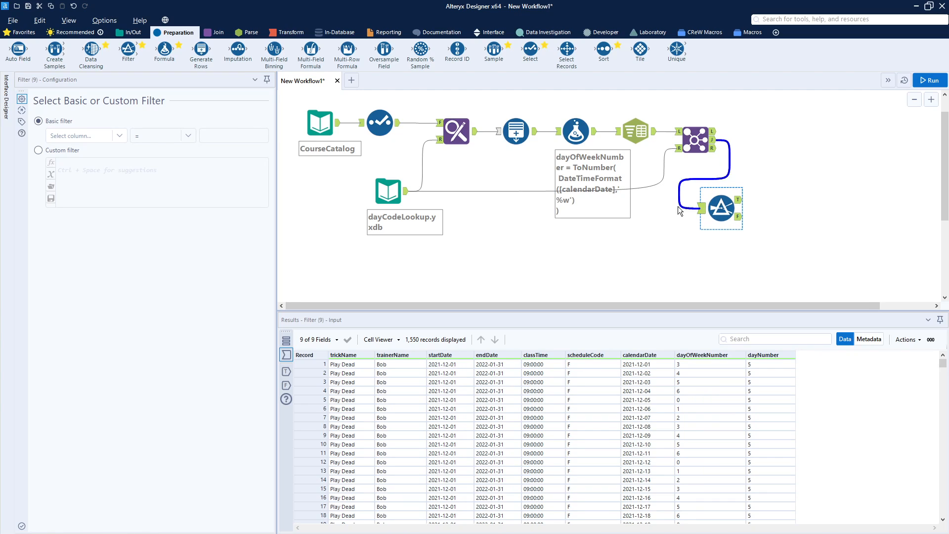
{"action": "left_click", "coordinate": [118, 136]}
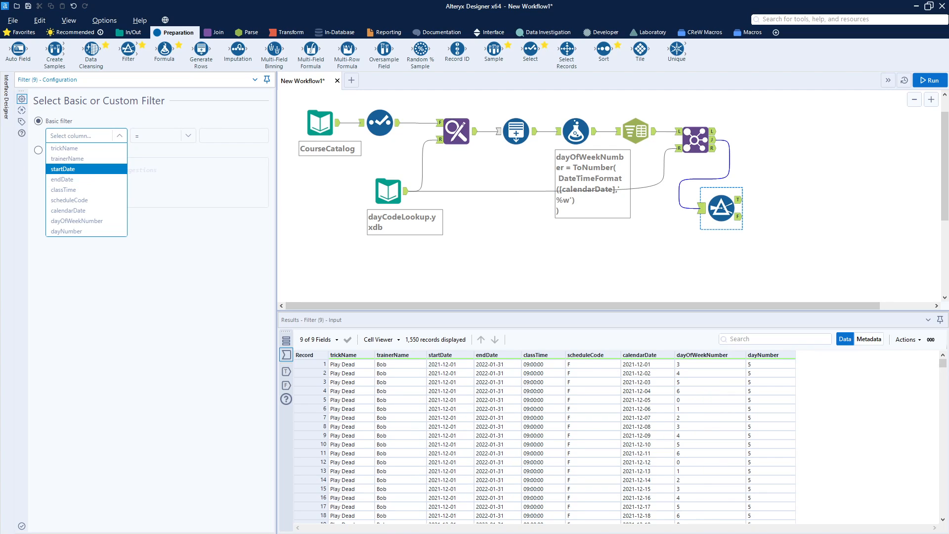
{"action": "key", "text": "Escape"}
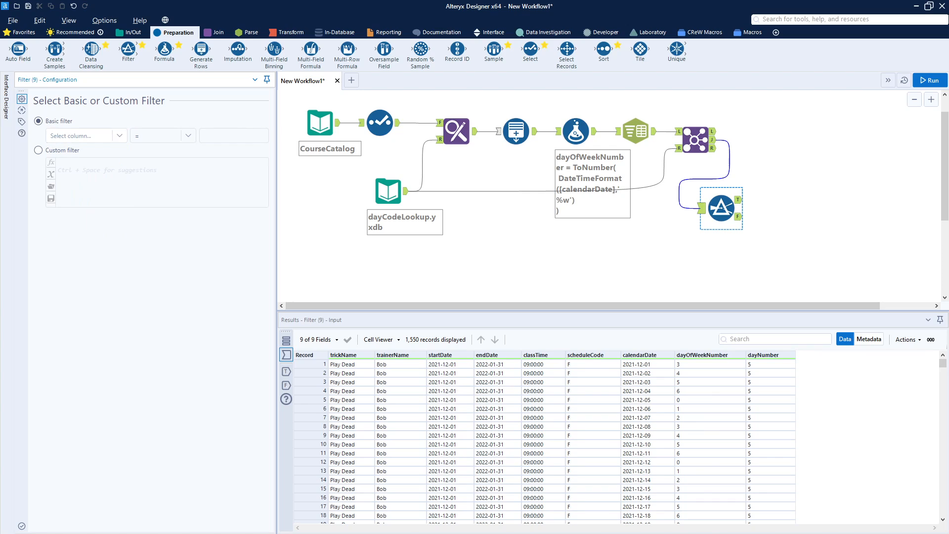
{"action": "left_click", "coordinate": [123, 135]}
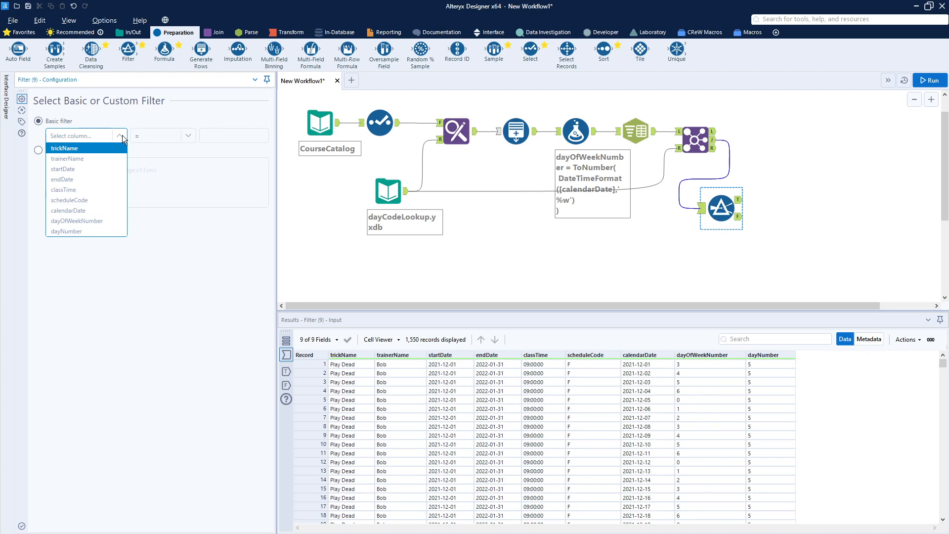
{"action": "left_click", "coordinate": [95, 221]}
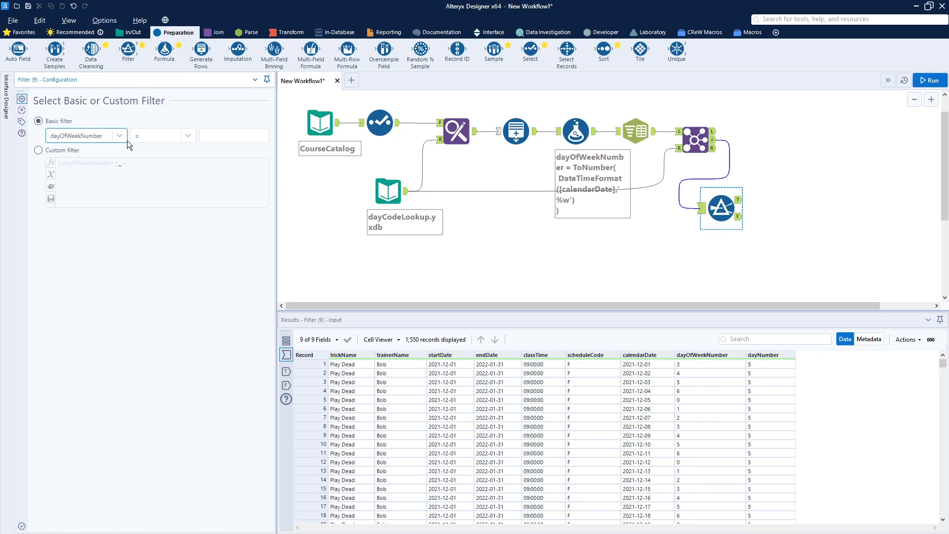
{"action": "left_click", "coordinate": [226, 140]}
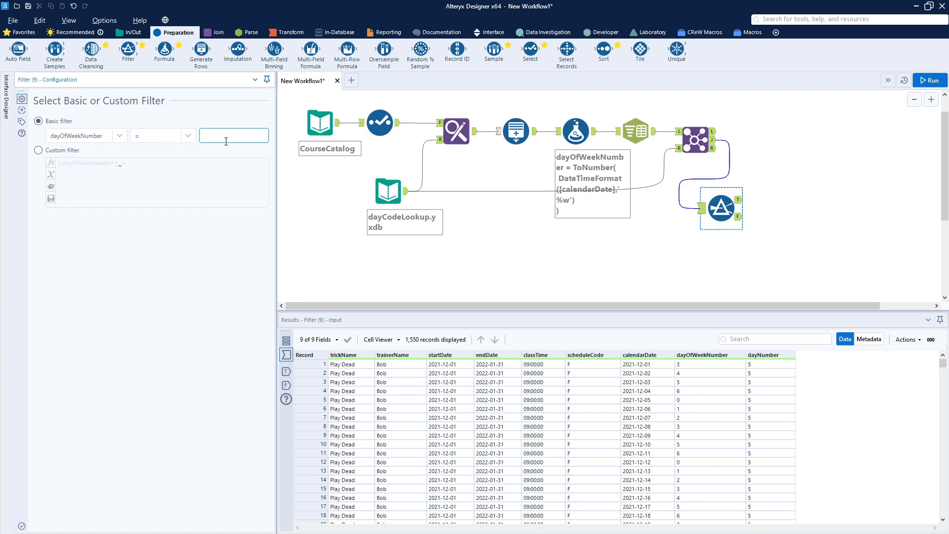
Switch to a custom filter and complete its expression as [dayOfWeekNumber] = [dayNumber].
{"action": "left_click", "coordinate": [38, 151]}
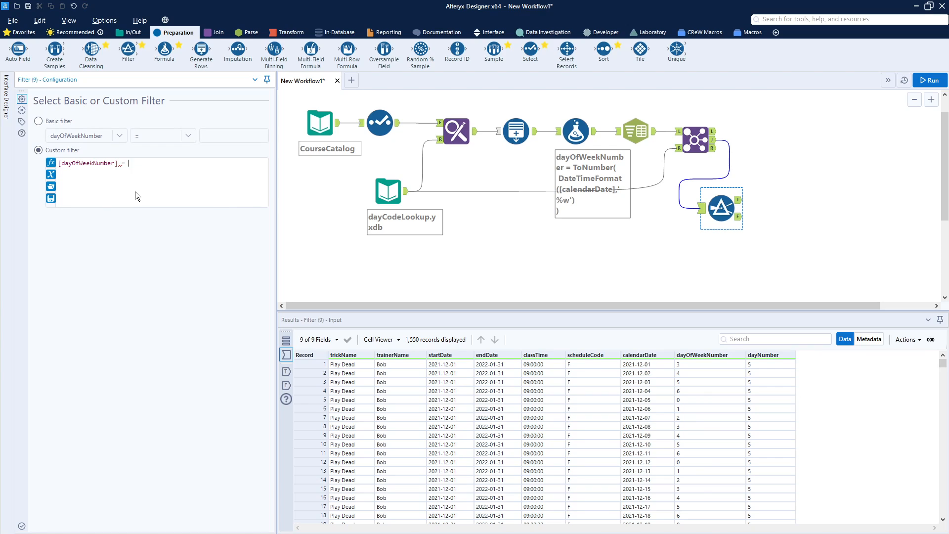
{"action": "type", "text": "["}
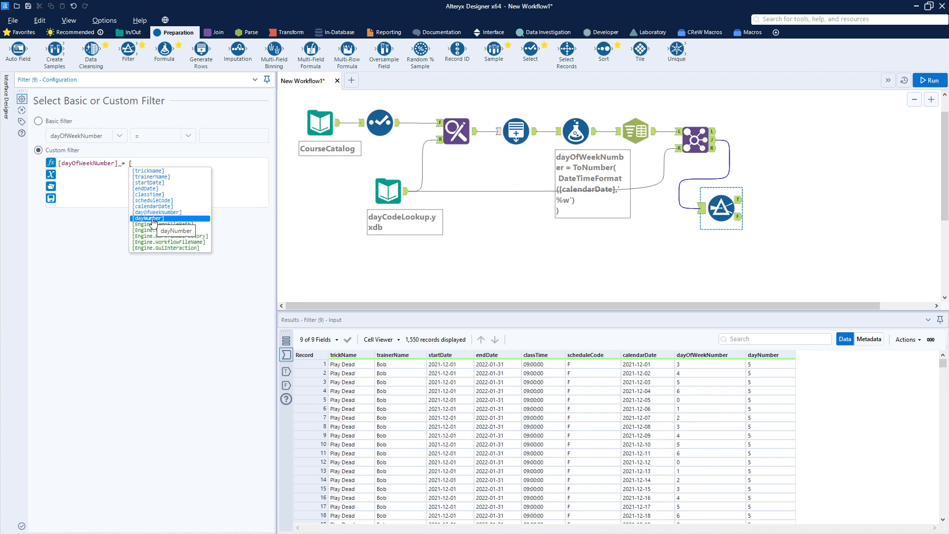
{"action": "left_click", "coordinate": [153, 220]}
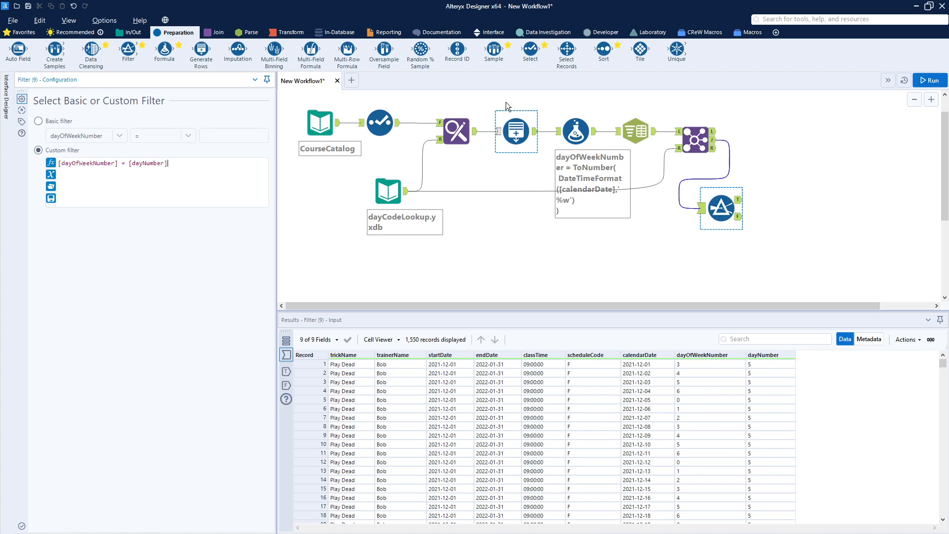
Add a Select tool to the Filter tool's True output, run the workflow and look through the filtered records.
{"action": "left_click_drag", "start_coordinate": [530, 49], "coordinate": [793, 193]}
{"action": "left_click", "coordinate": [932, 81]}
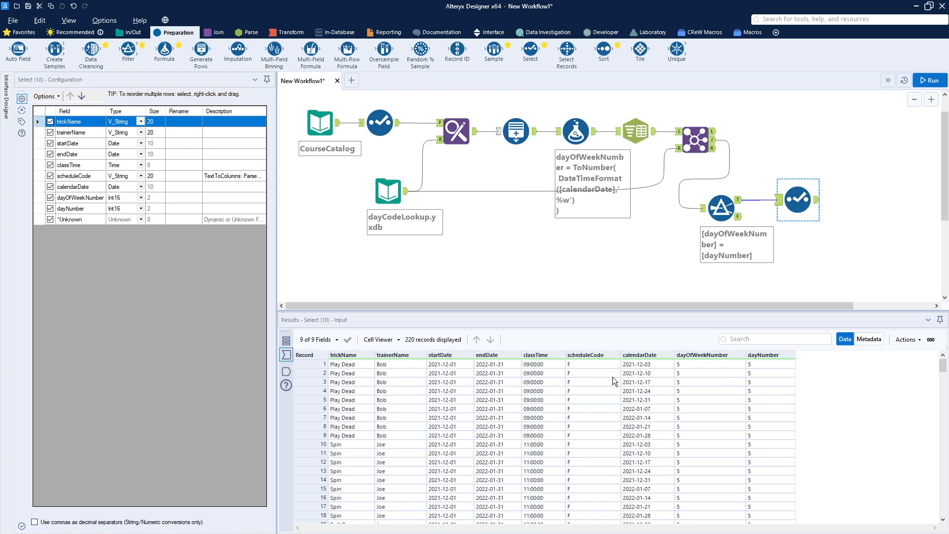
{"action": "scroll", "coordinate": [576, 434], "scroll_direction": "down", "scroll_amount": 20}
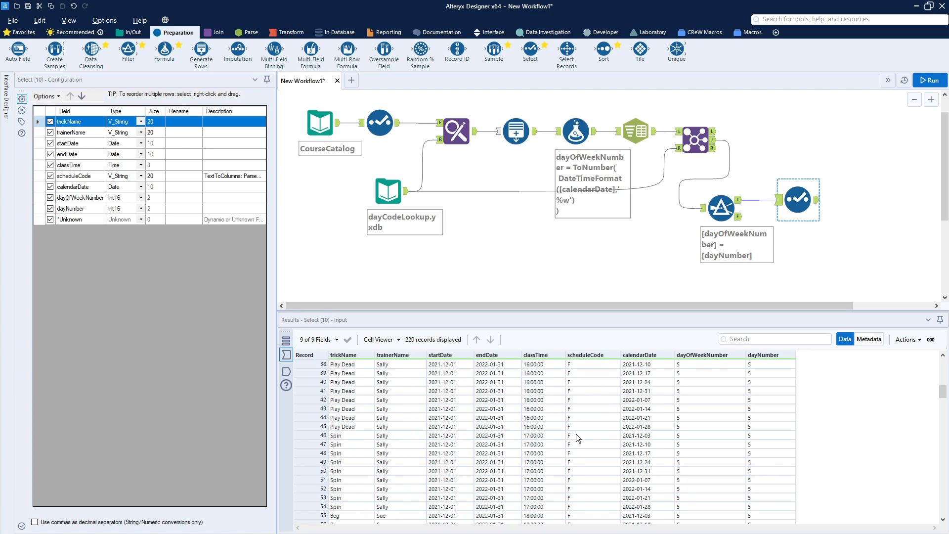
{"action": "scroll", "coordinate": [576, 434], "scroll_direction": "up", "scroll_amount": 20}
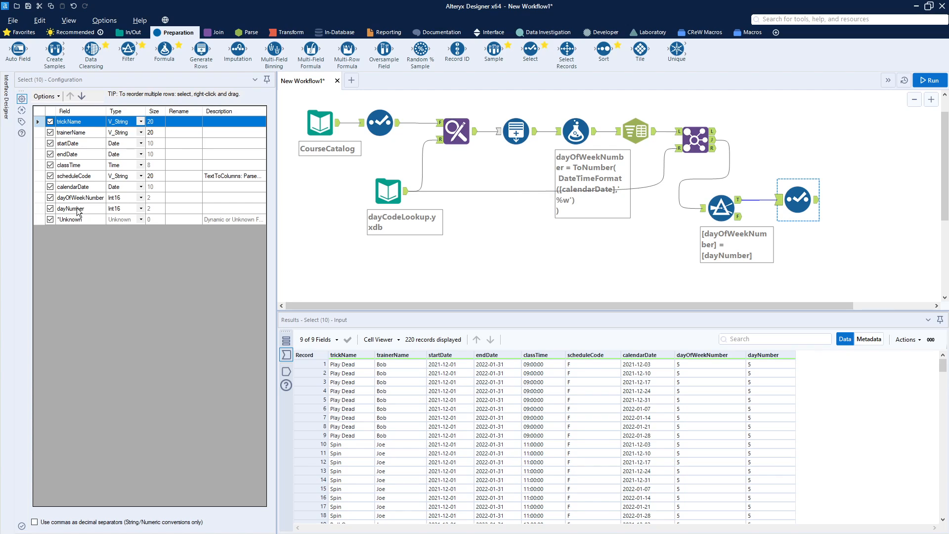
Move the calendarDate field to the start of the field order in the Select tool after the Filter.
{"action": "left_click", "coordinate": [79, 190]}
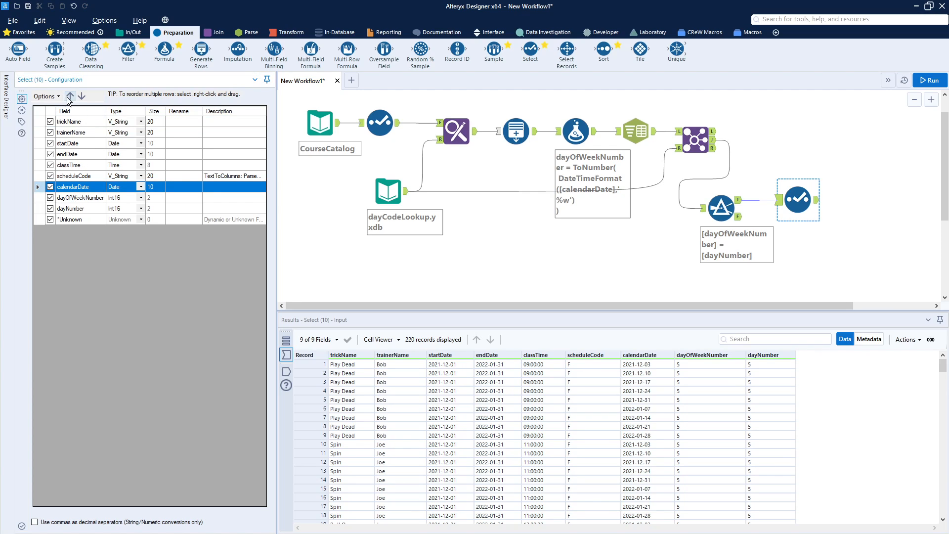
{"action": "left_click", "coordinate": [70, 96]}
{"action": "left_click", "coordinate": [70, 96]}
{"action": "left_click", "coordinate": [70, 97]}
{"action": "left_click", "coordinate": [70, 96]}
{"action": "left_click", "coordinate": [71, 96]}
{"action": "left_click", "coordinate": [70, 96]}
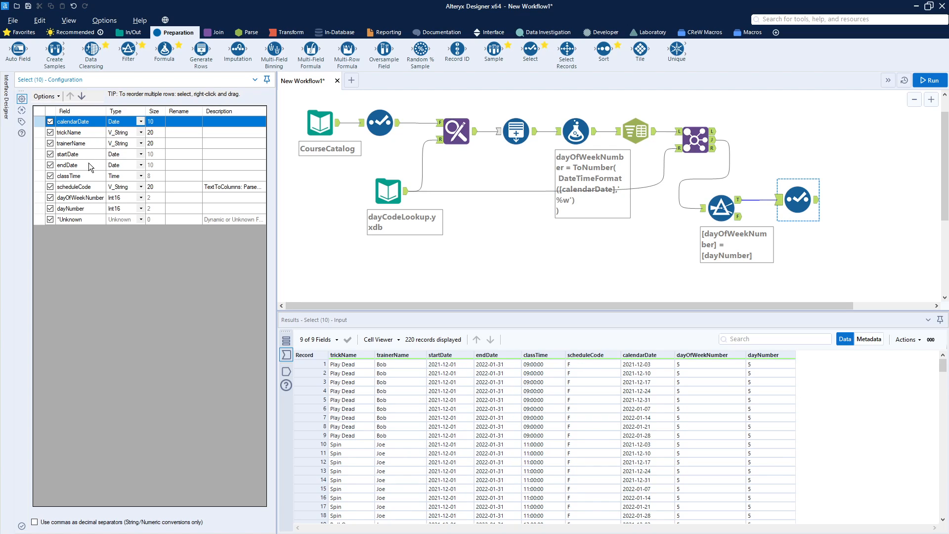
Exclude startDate, endDate, scheduleCode, dayOfWeekNumber and dayNumber from the Select tool's output.
{"action": "left_click", "coordinate": [50, 165]}
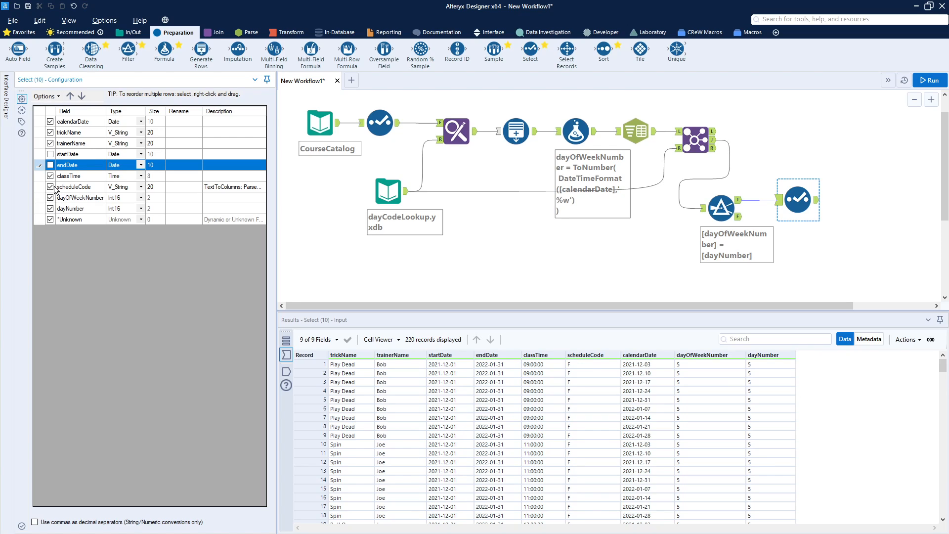
{"action": "left_click", "coordinate": [50, 186]}
{"action": "left_click", "coordinate": [50, 198]}
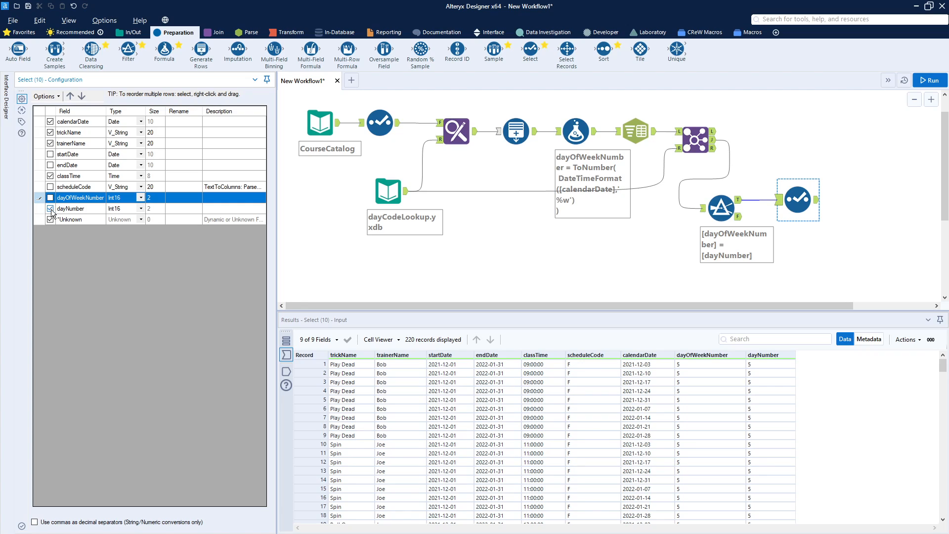
{"action": "left_click", "coordinate": [50, 209]}
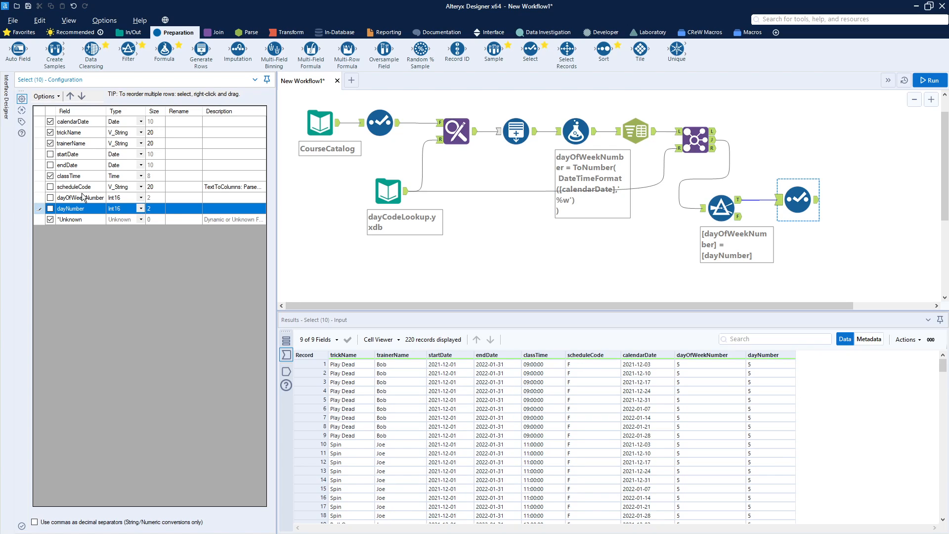
Move classTime directly below calendarDate in the Select tool, then run the workflow and view the tool's output.
{"action": "left_click", "coordinate": [100, 179]}
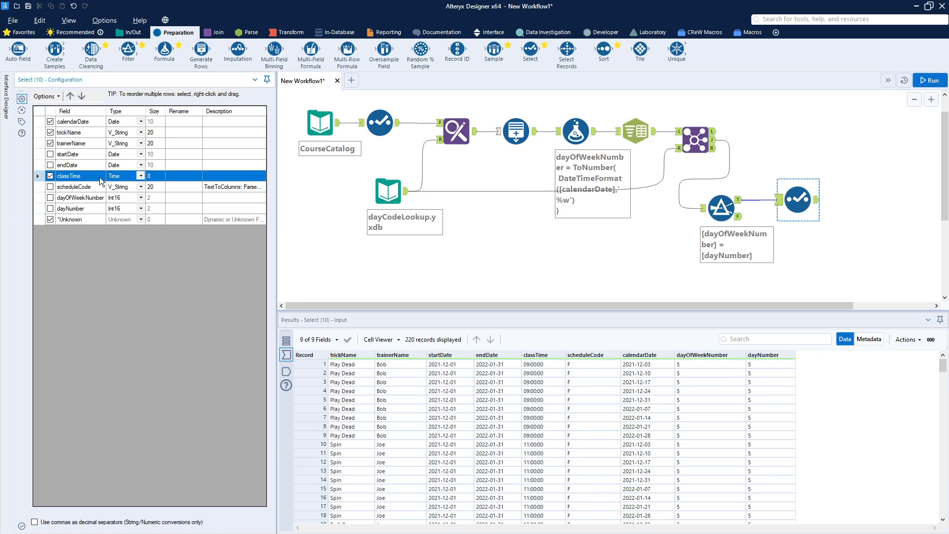
{"action": "left_click", "coordinate": [70, 95]}
{"action": "left_click", "coordinate": [71, 96]}
{"action": "left_click", "coordinate": [70, 95]}
{"action": "left_click", "coordinate": [70, 95]}
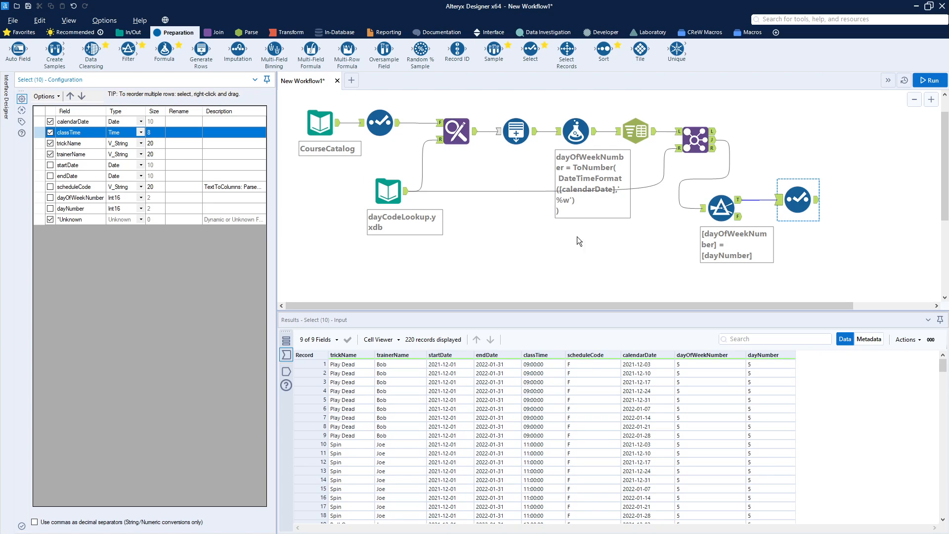
{"action": "left_click", "coordinate": [931, 82]}
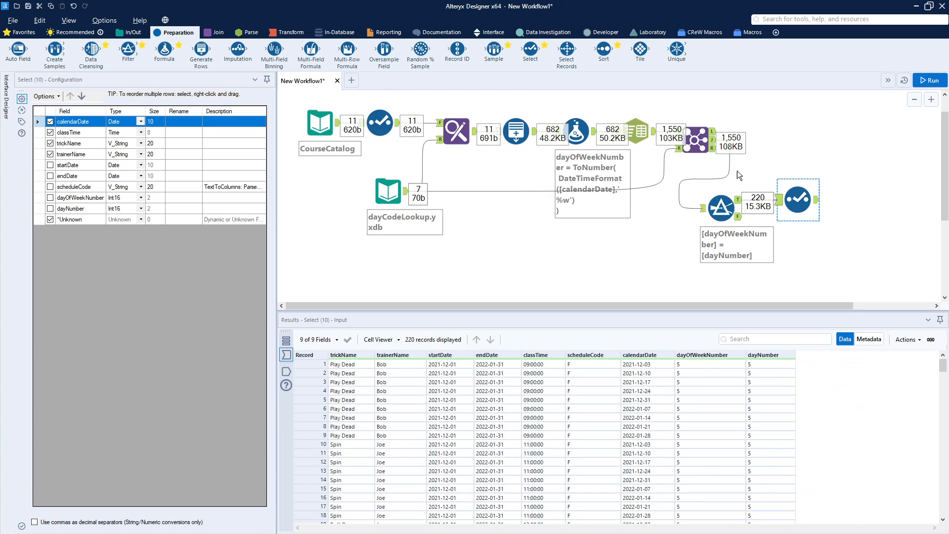
{"action": "left_click", "coordinate": [817, 200]}
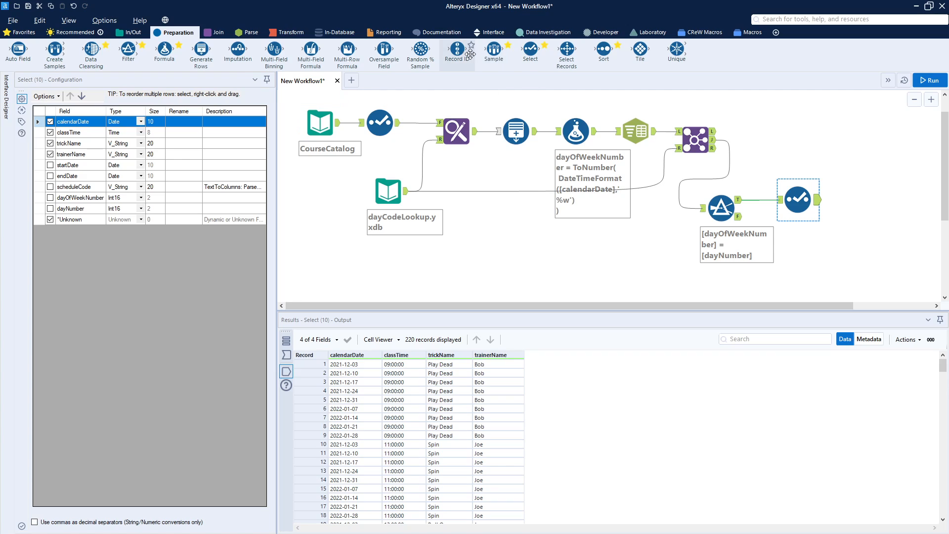
Add a Sort tool after the Select tool and sort ascending by calendarDate, classTime, trickName and trainerName.
{"action": "left_click_drag", "start_coordinate": [603, 49], "coordinate": [866, 200]}
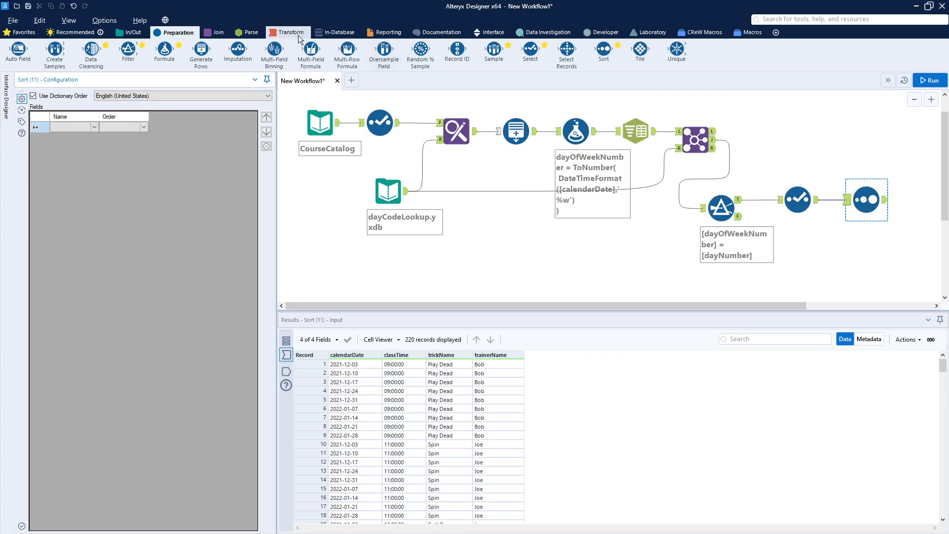
{"action": "left_click", "coordinate": [93, 127]}
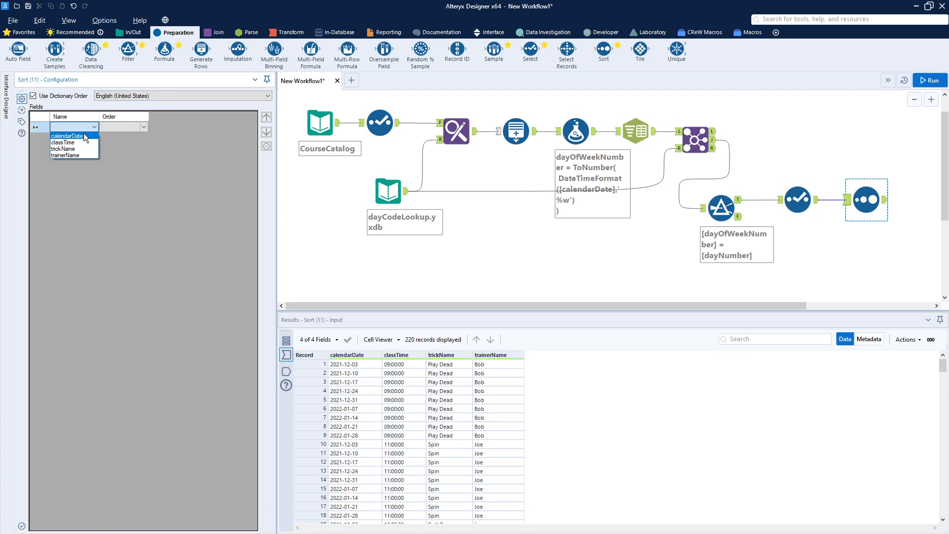
{"action": "left_click", "coordinate": [83, 135]}
{"action": "left_click", "coordinate": [94, 138]}
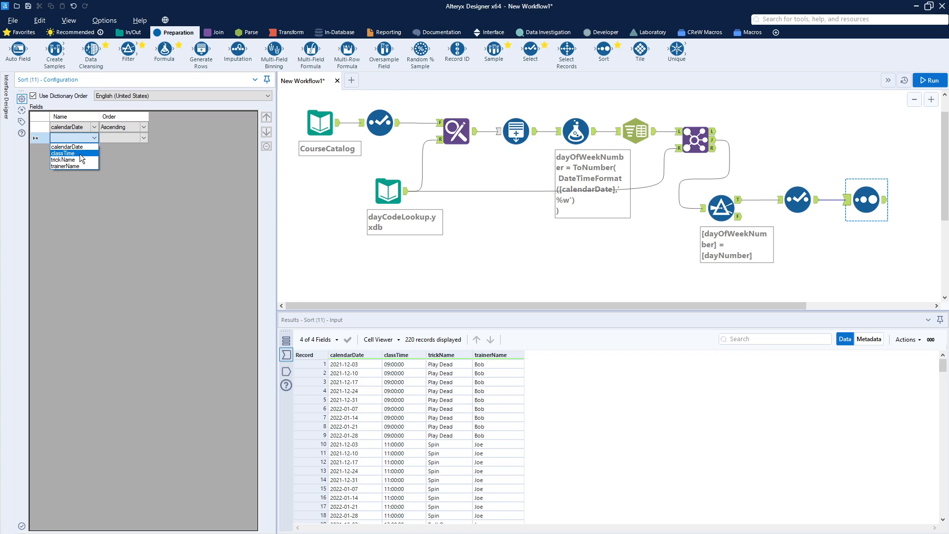
{"action": "left_click", "coordinate": [82, 158]}
{"action": "left_click", "coordinate": [96, 148]}
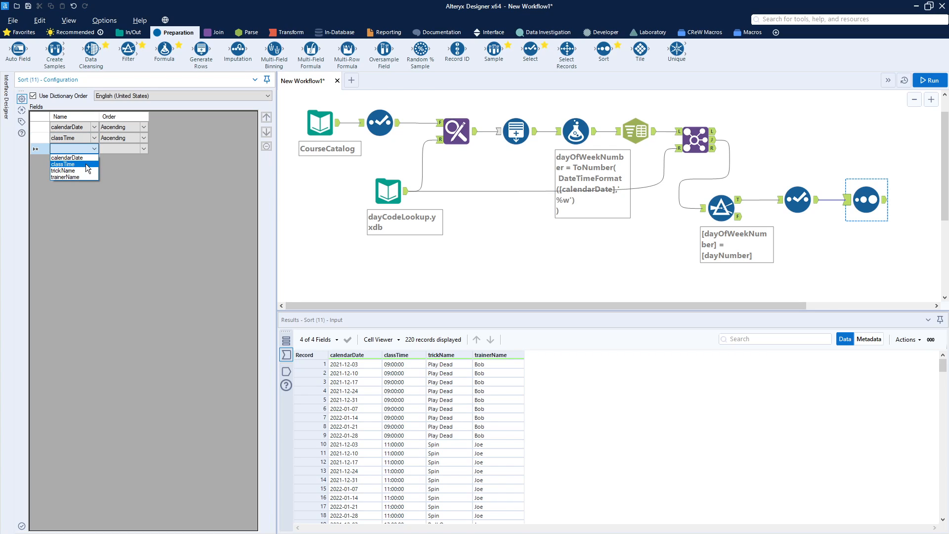
{"action": "left_click", "coordinate": [81, 169]}
{"action": "left_click", "coordinate": [95, 160]}
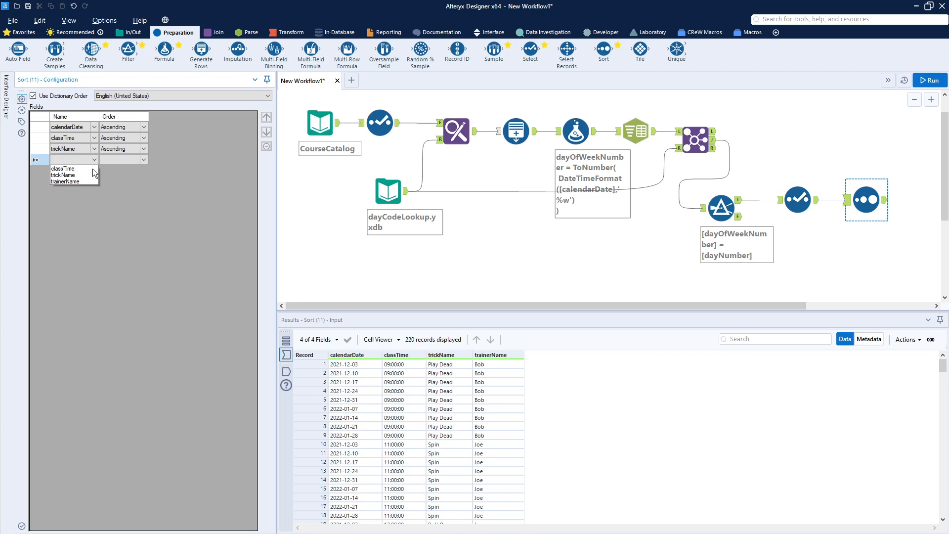
{"action": "left_click", "coordinate": [87, 188]}
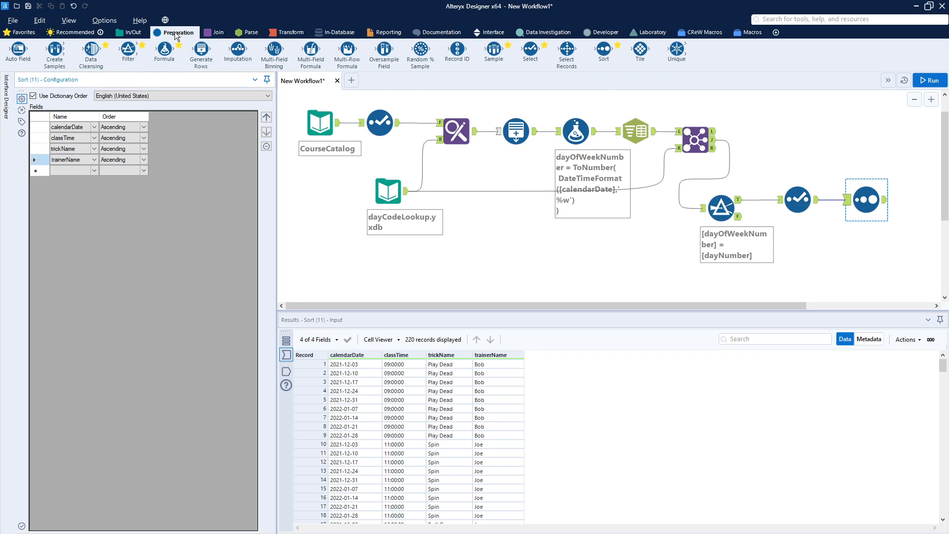
Add a Browse tool after the Sort tool, run the workflow and look through the sorted class records.
{"action": "left_click", "coordinate": [133, 34]}
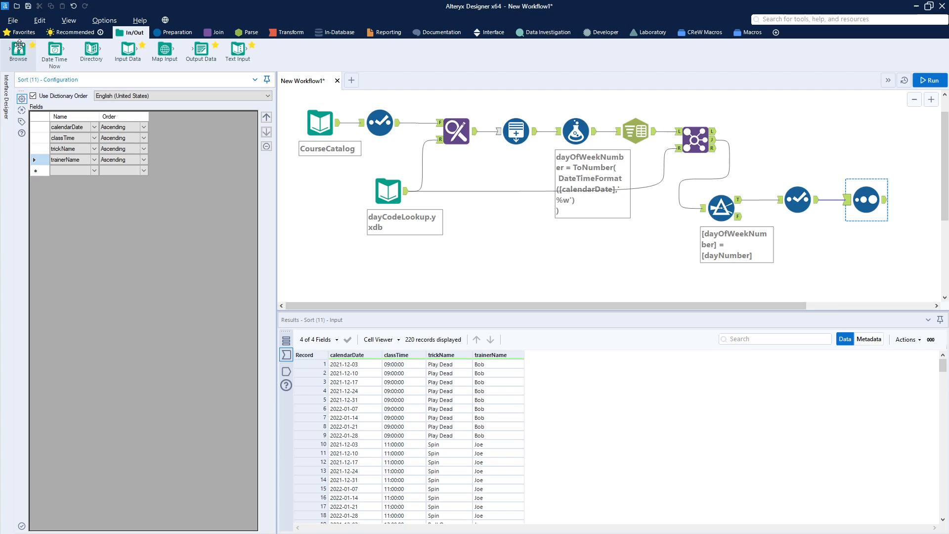
{"action": "left_click_drag", "start_coordinate": [19, 48], "coordinate": [926, 200]}
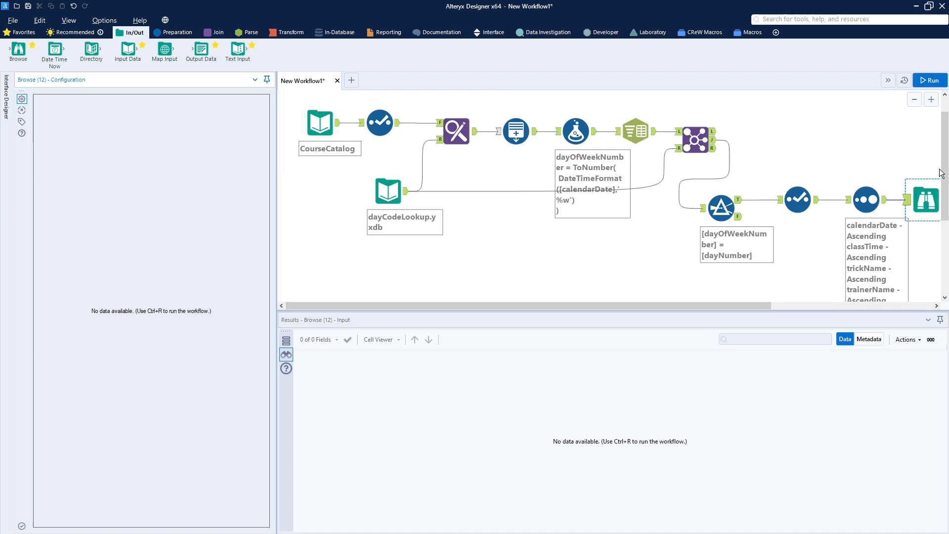
{"action": "left_click", "coordinate": [935, 86]}
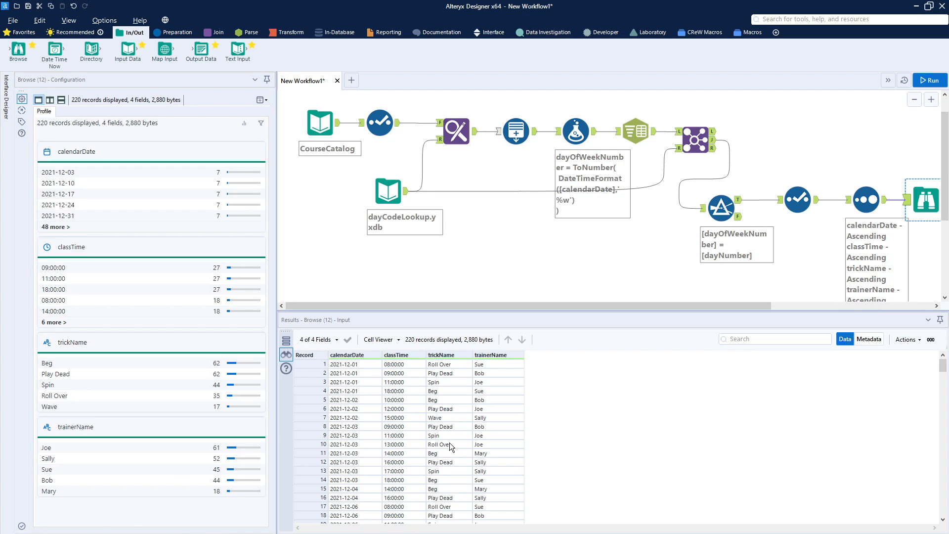
{"action": "scroll", "coordinate": [447, 446], "scroll_direction": "down", "scroll_amount": 20}
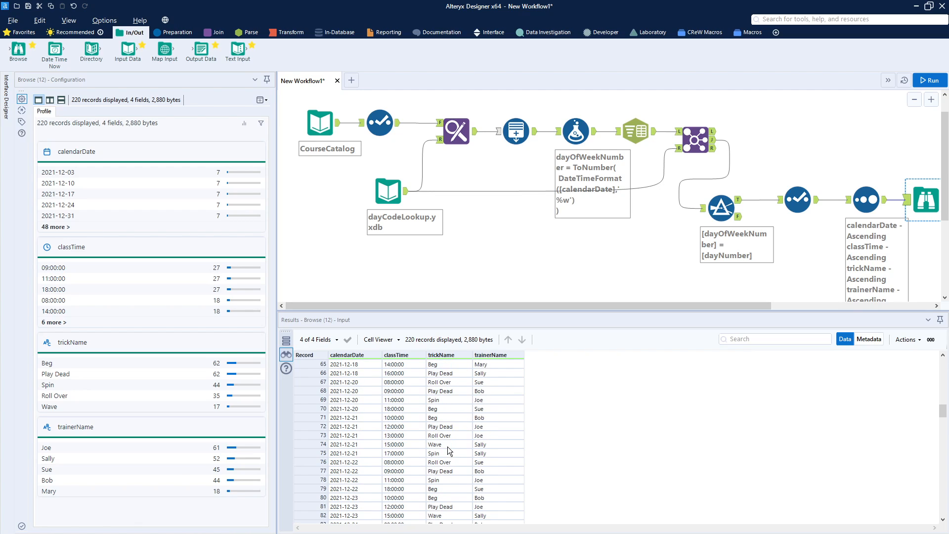
{"action": "scroll", "coordinate": [447, 447], "scroll_direction": "down", "scroll_amount": 20}
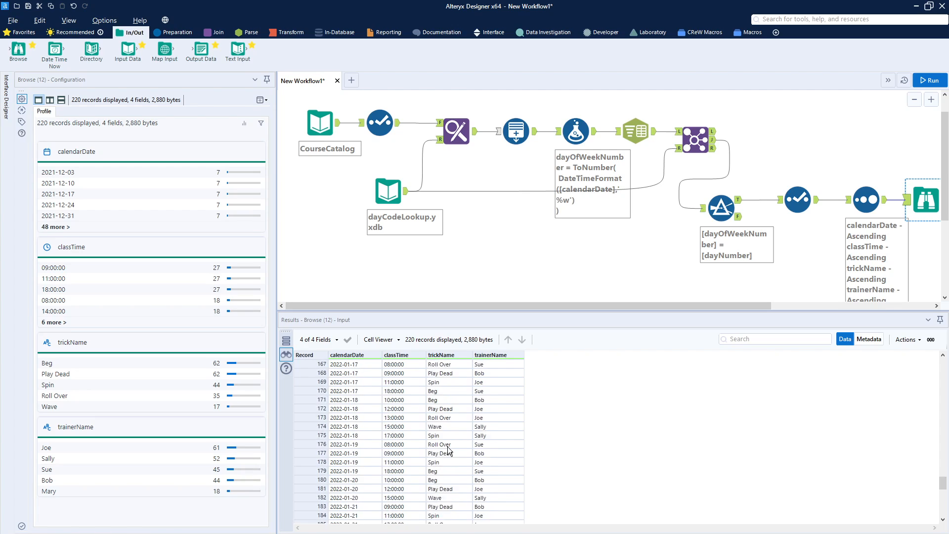
{"action": "scroll", "coordinate": [447, 447], "scroll_direction": "up", "scroll_amount": 20}
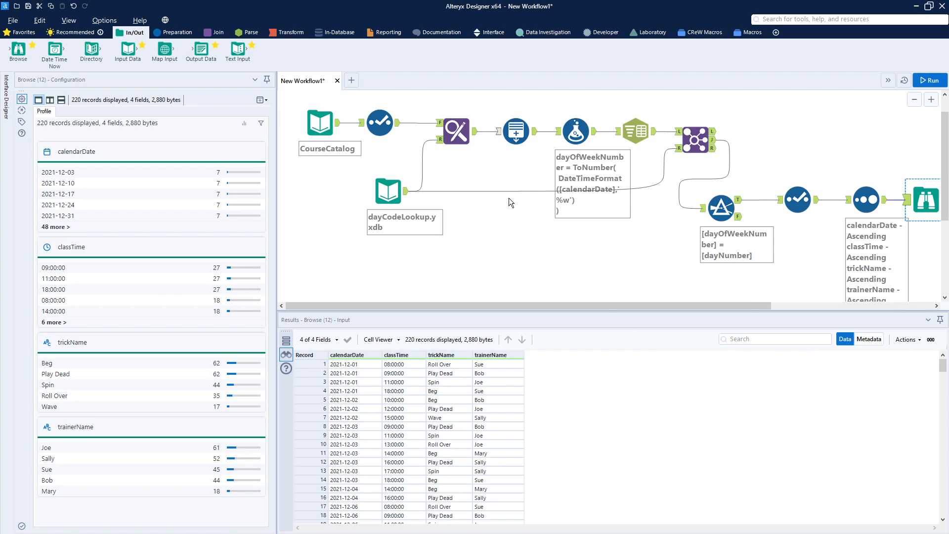
Compare the original CourseCatalog input records with the final class schedule in the Browse tool.
{"action": "left_click", "coordinate": [339, 129]}
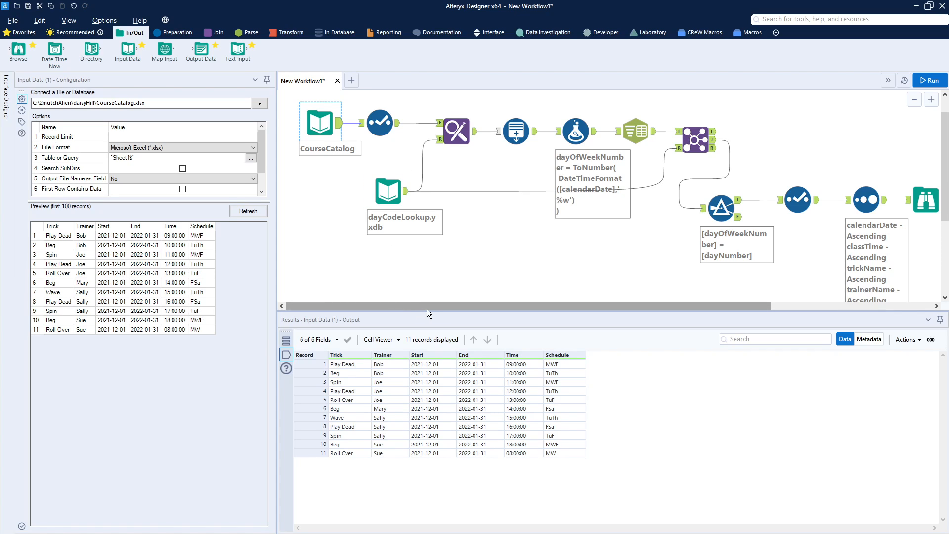
{"action": "left_click_drag", "start_coordinate": [435, 308], "coordinate": [544, 336]}
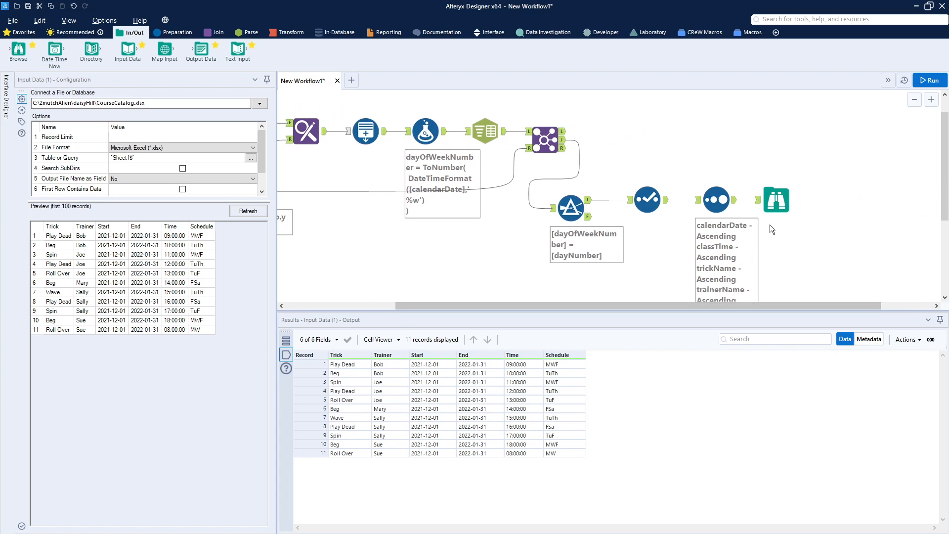
{"action": "left_click", "coordinate": [776, 201]}
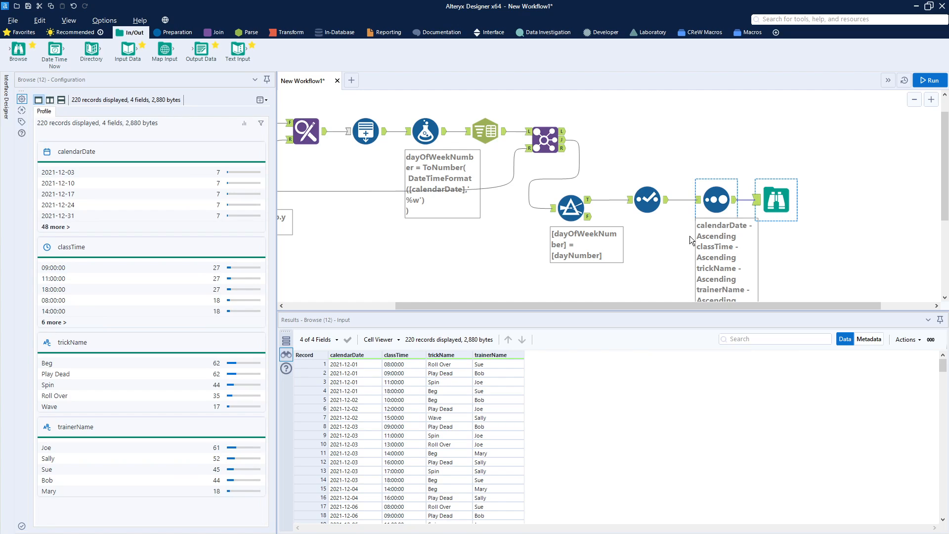
{"action": "left_click_drag", "start_coordinate": [616, 306], "coordinate": [450, 293]}
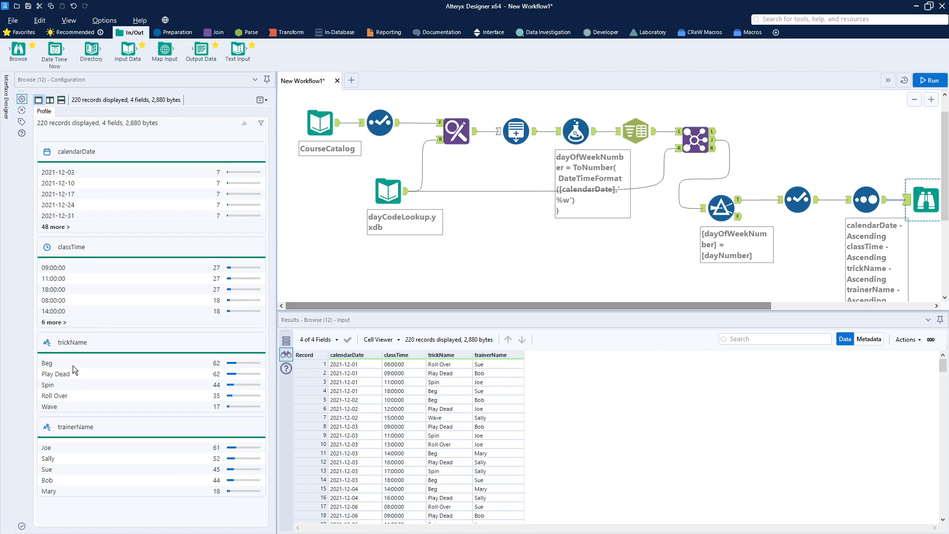